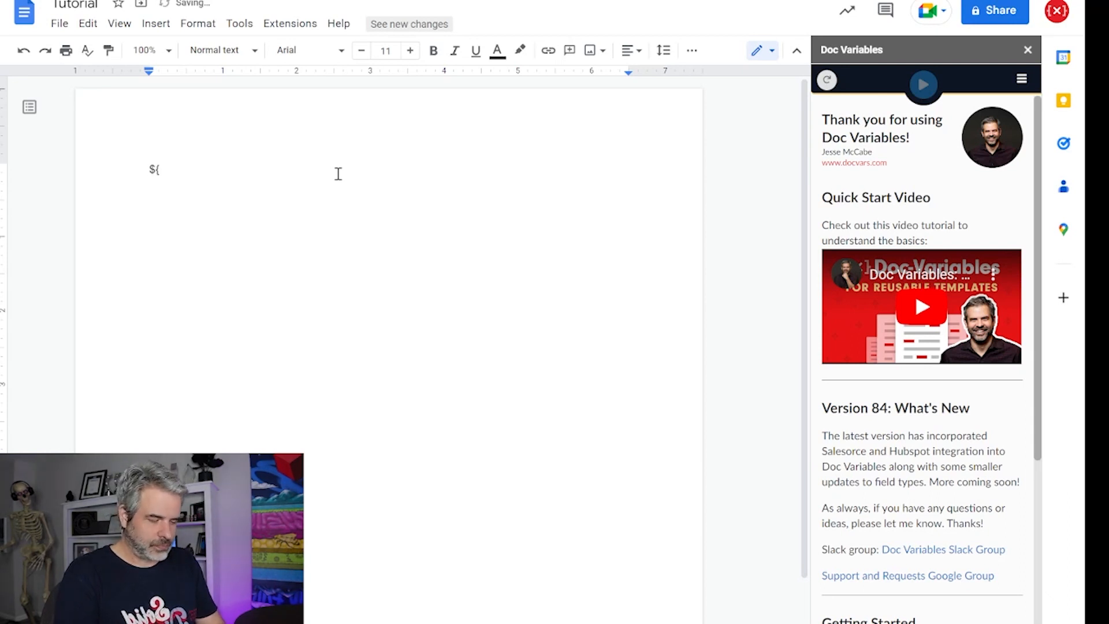
Complete the placeholder in the document as ${Text Variable} and refresh the Doc Variables form
type("Text ")
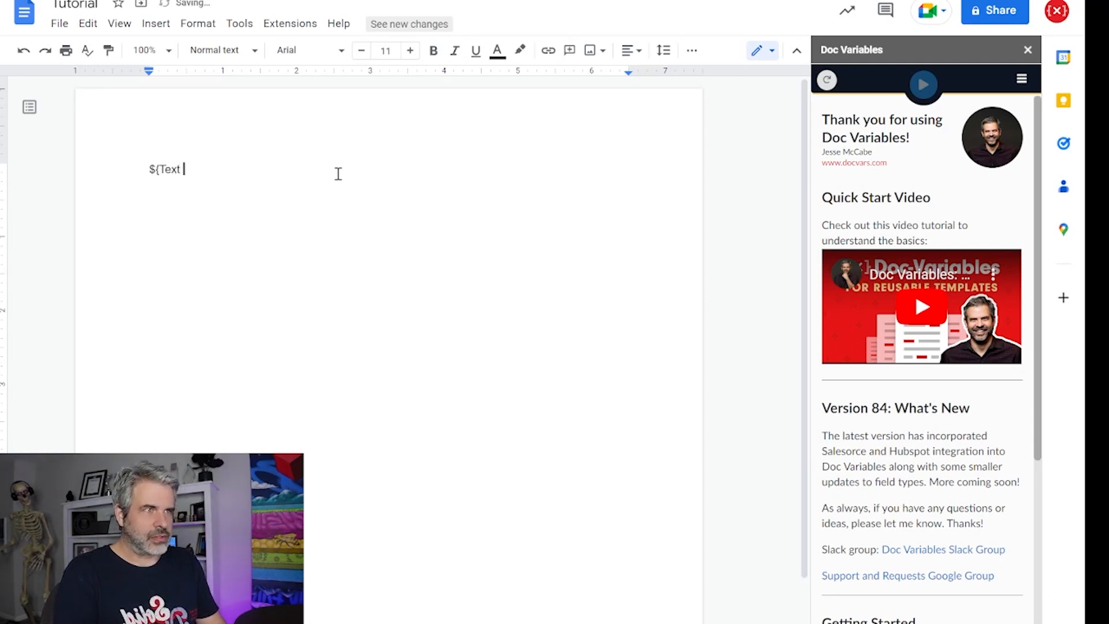
type("Variable}")
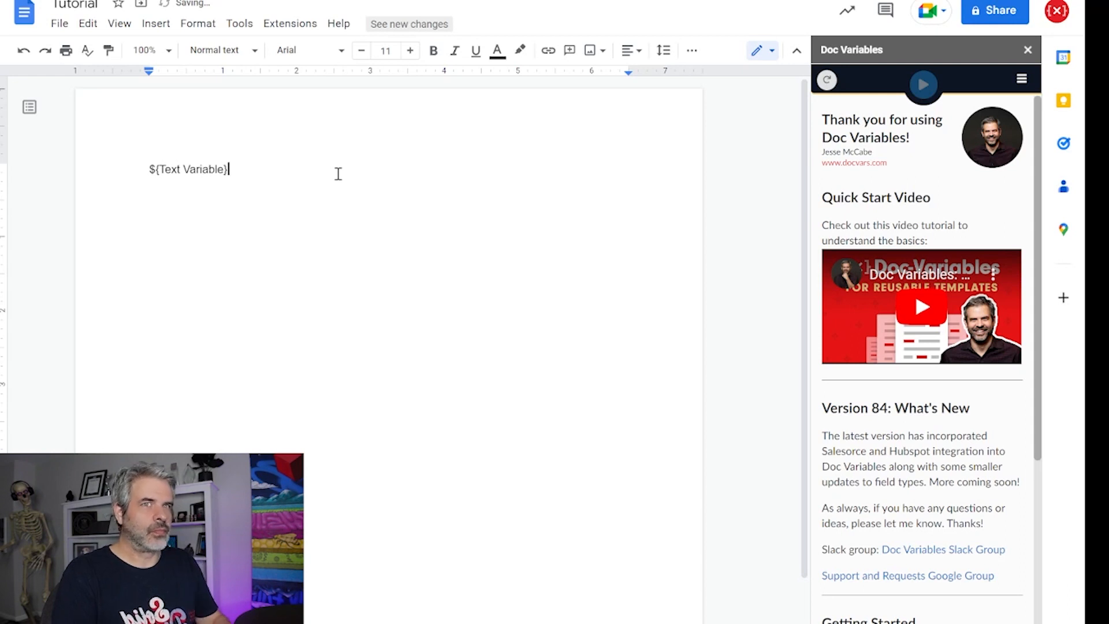
left_click(827, 80)
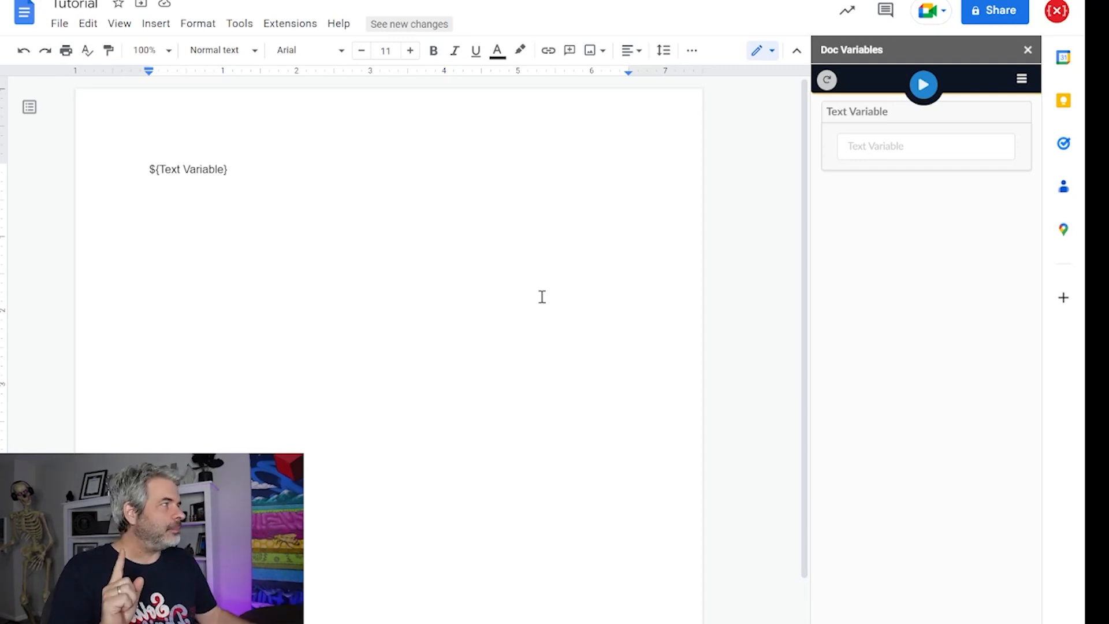
Make Text Variable required with an asterisk before its name and test the refreshed form by running it with the field empty
left_click(160, 169)
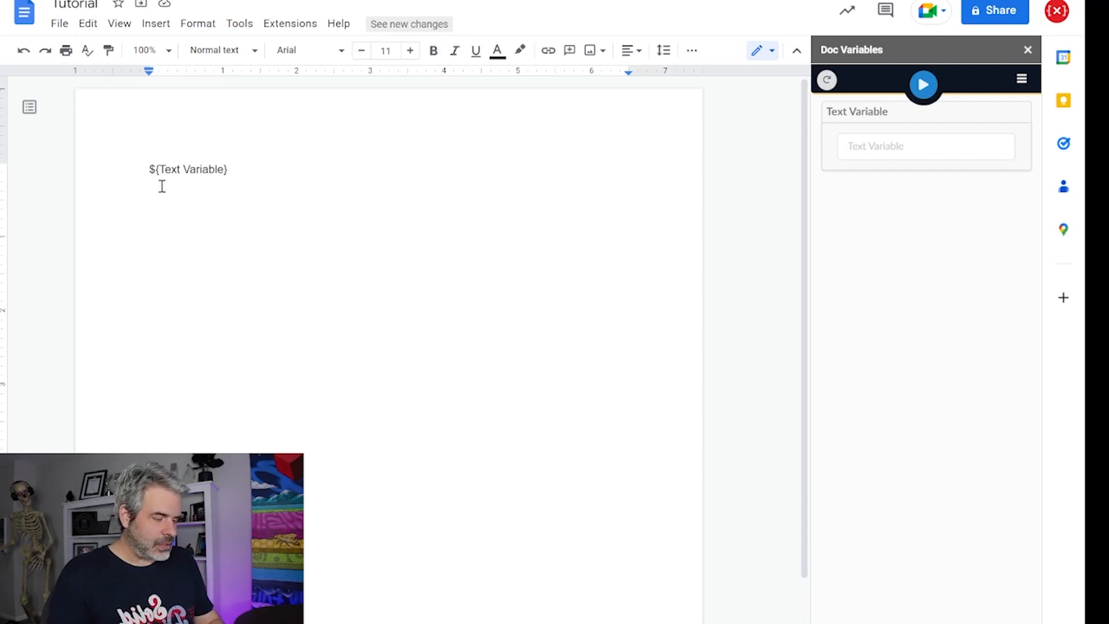
type("*")
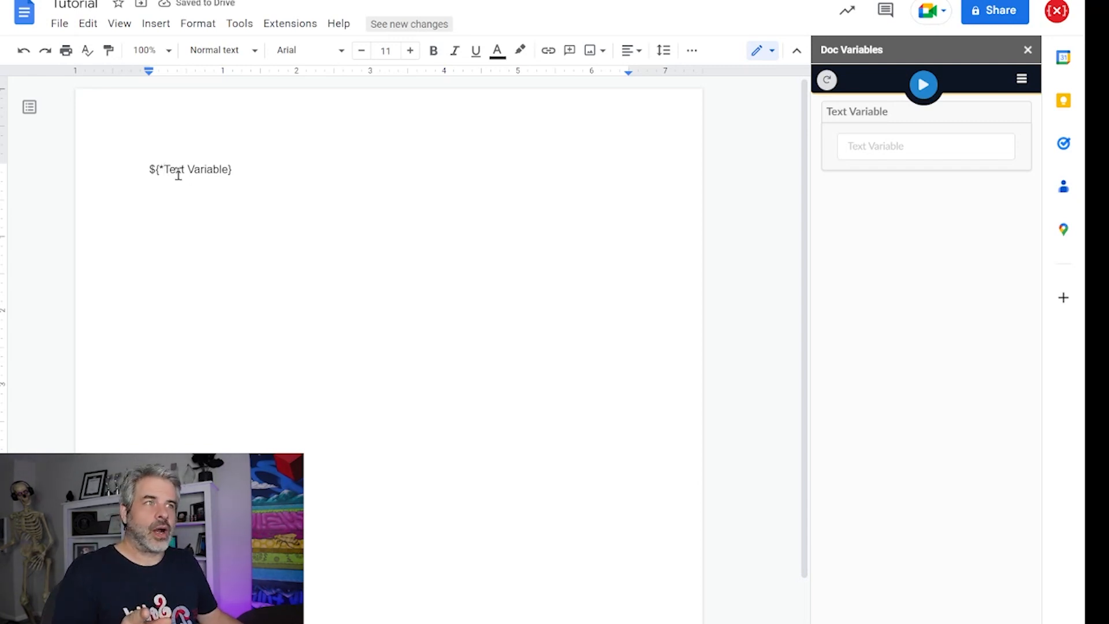
left_click(828, 81)
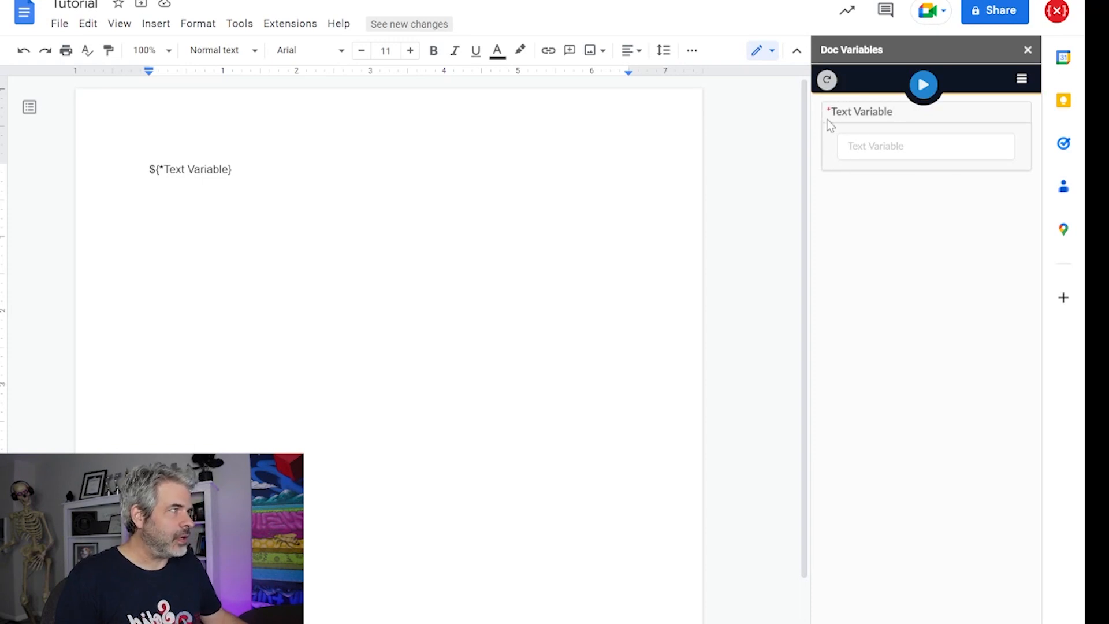
left_click(856, 151)
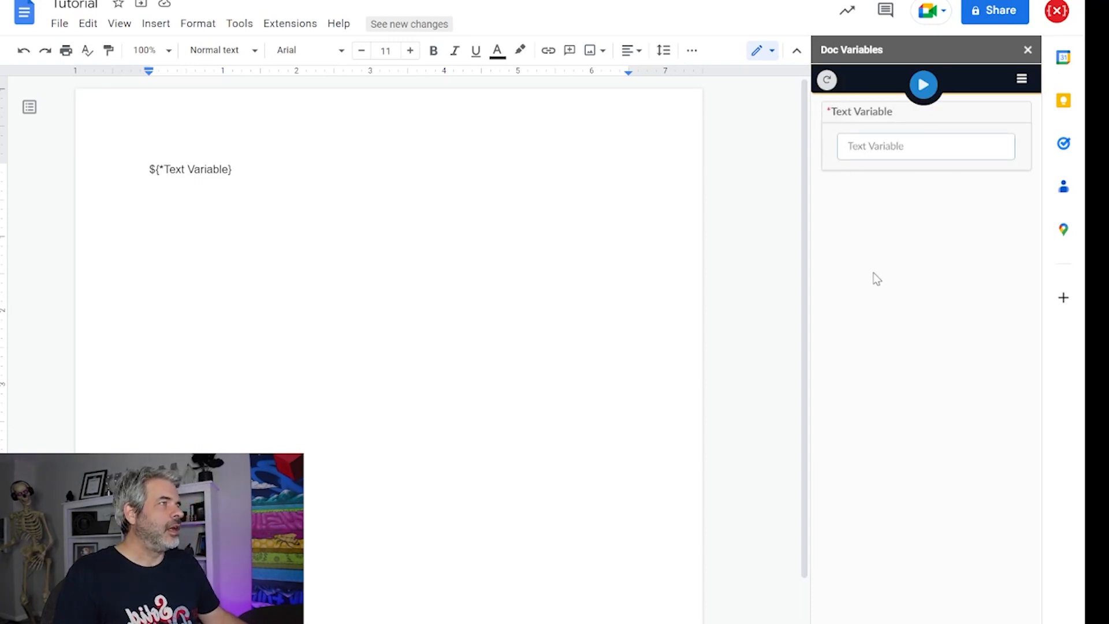
left_click(924, 85)
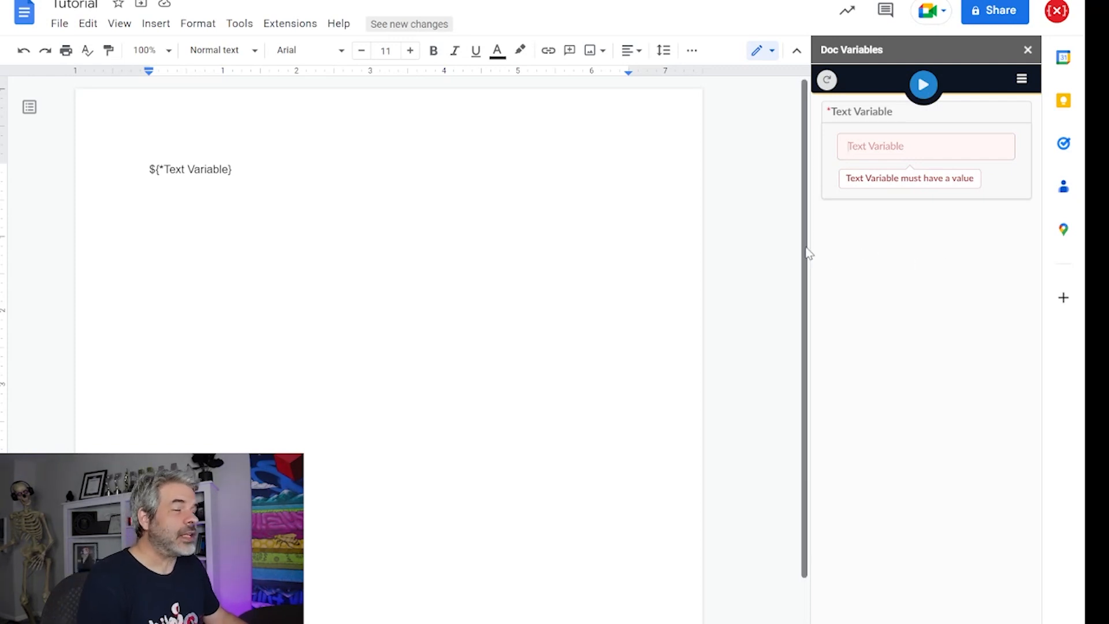
Add ::~Default value before the closing brace of the text variable and refresh the Doc Variables form
left_click(161, 180)
key("Right")
key("Right")
key("Right")
key("Right")
key("Right")
key("Right")
key("Right")
key("Right")
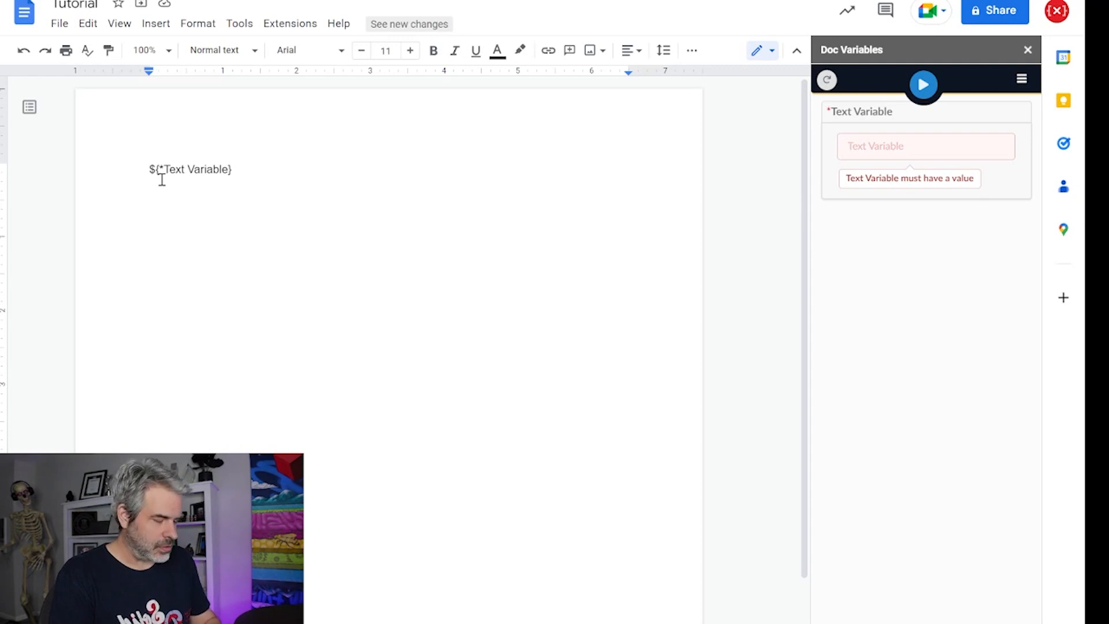
type("::~")
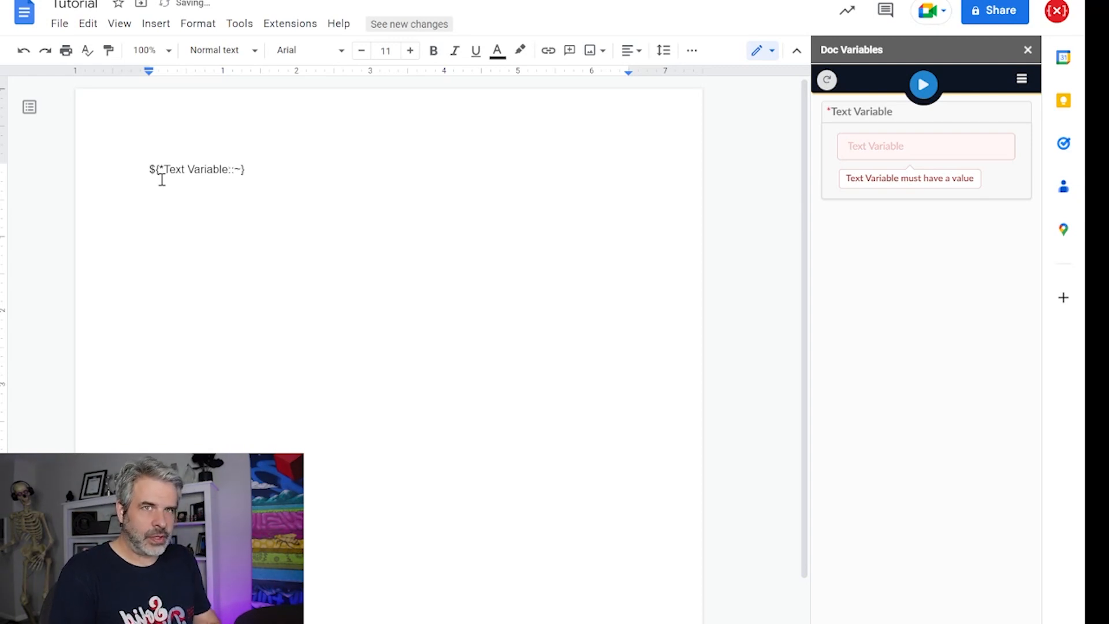
type("Default value")
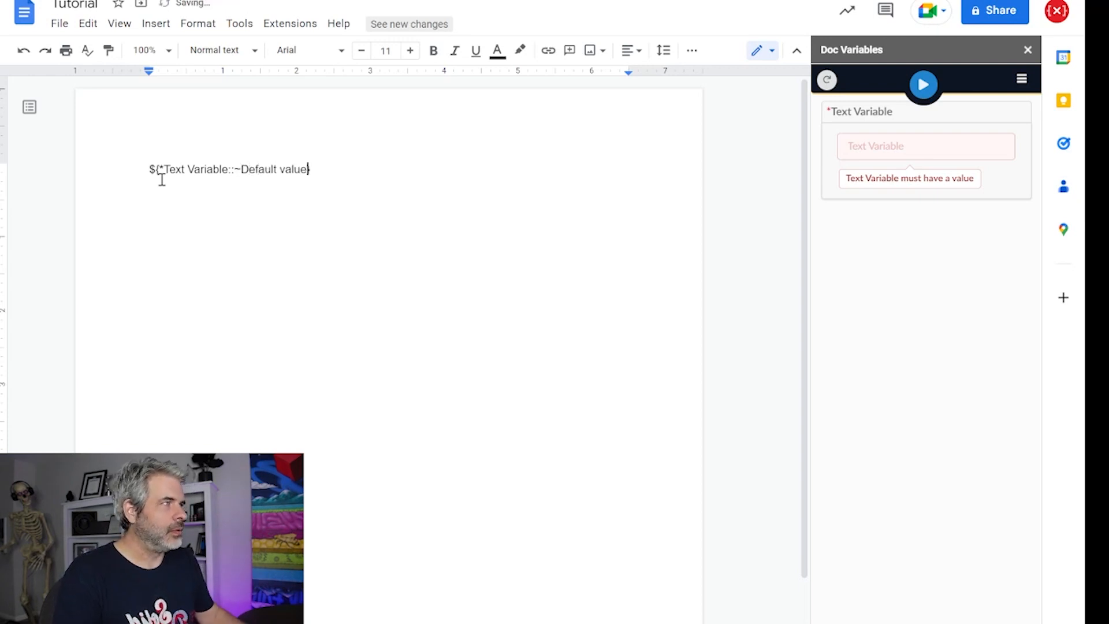
left_click(827, 81)
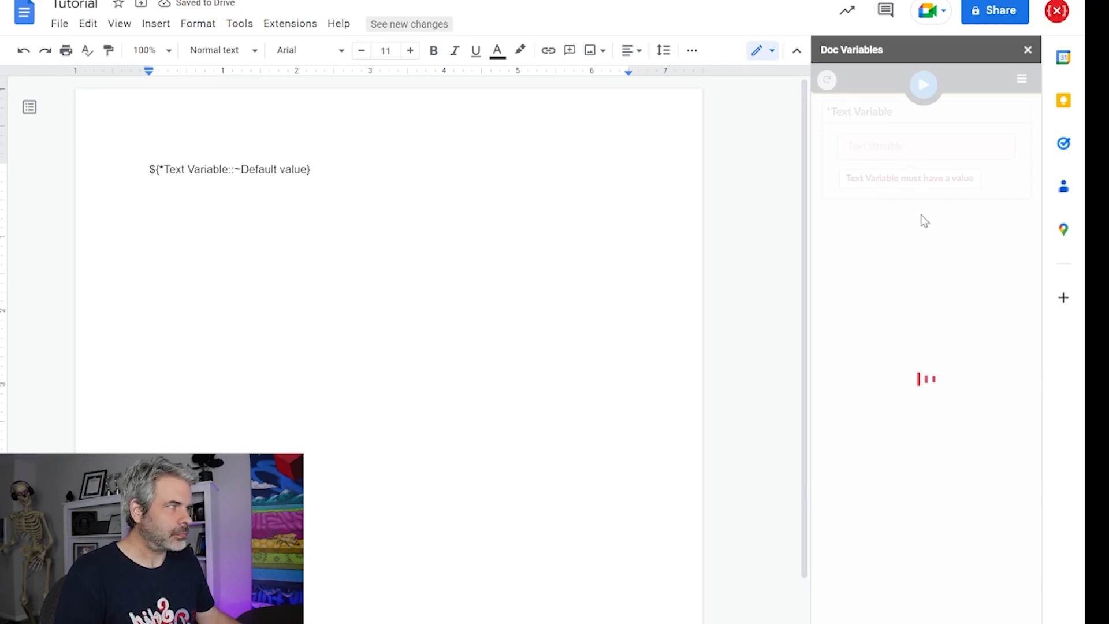
Clear the prefilled default from the Text Variable field and run the form with it empty
left_click_drag(880, 142, 914, 141)
left_click(915, 142)
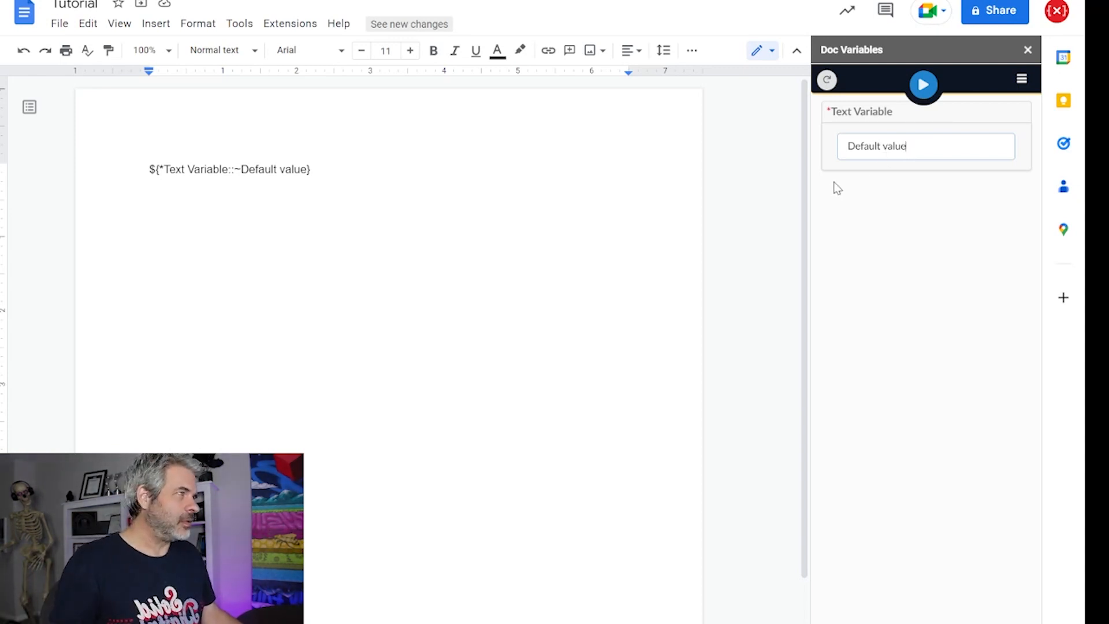
left_click_drag(912, 147, 778, 138)
key("BackSpace")
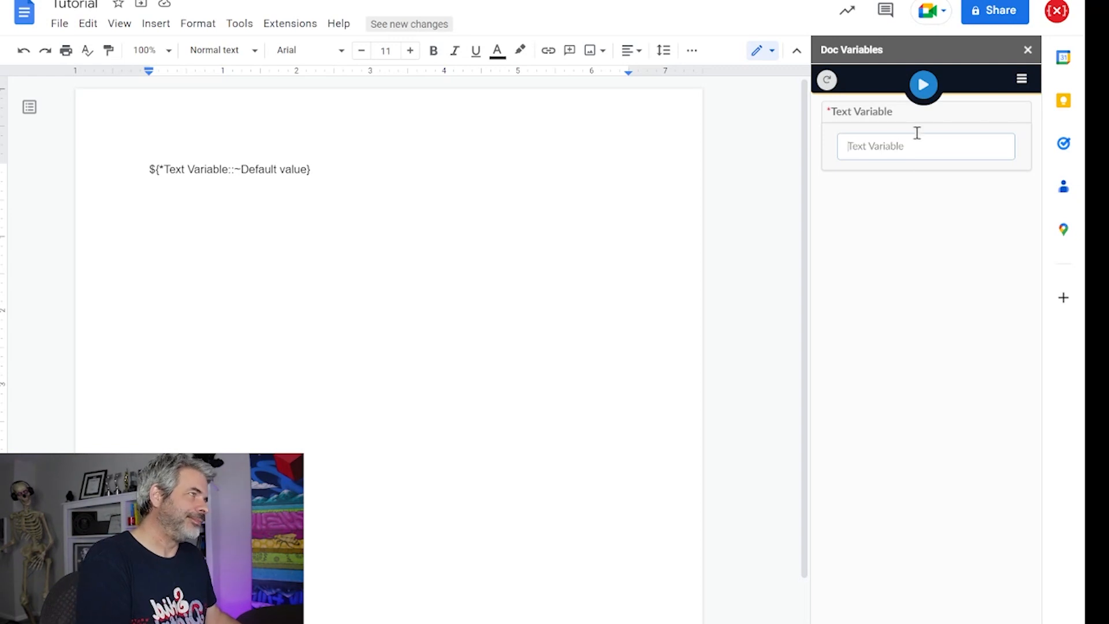
left_click(925, 88)
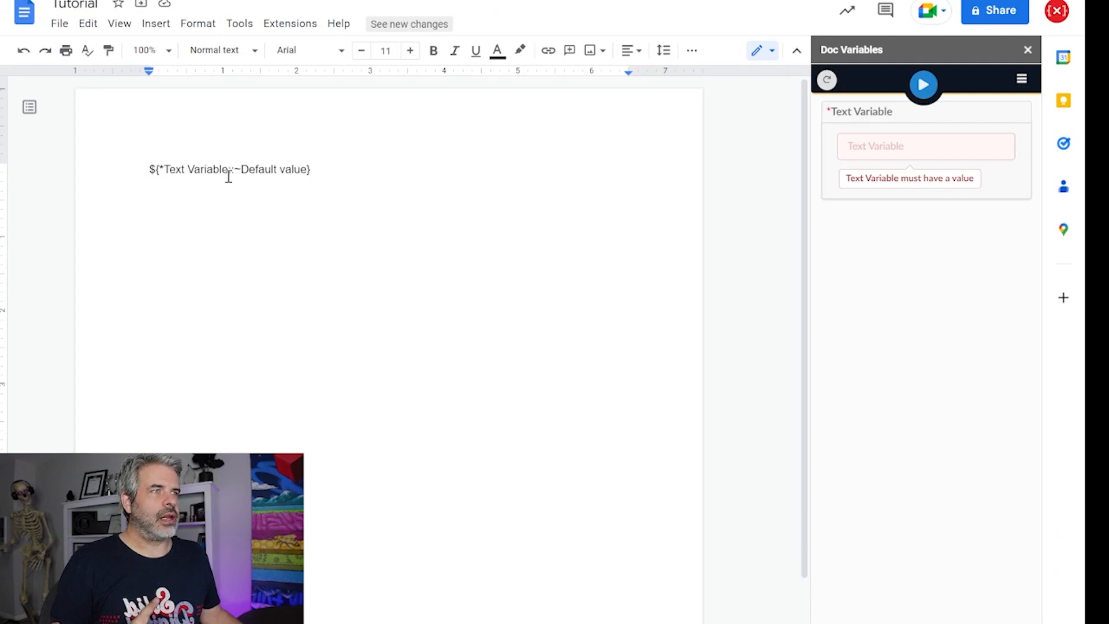
Replace the text variable in the document with ${Transform Variable}
left_click_drag(322, 171, 151, 173)
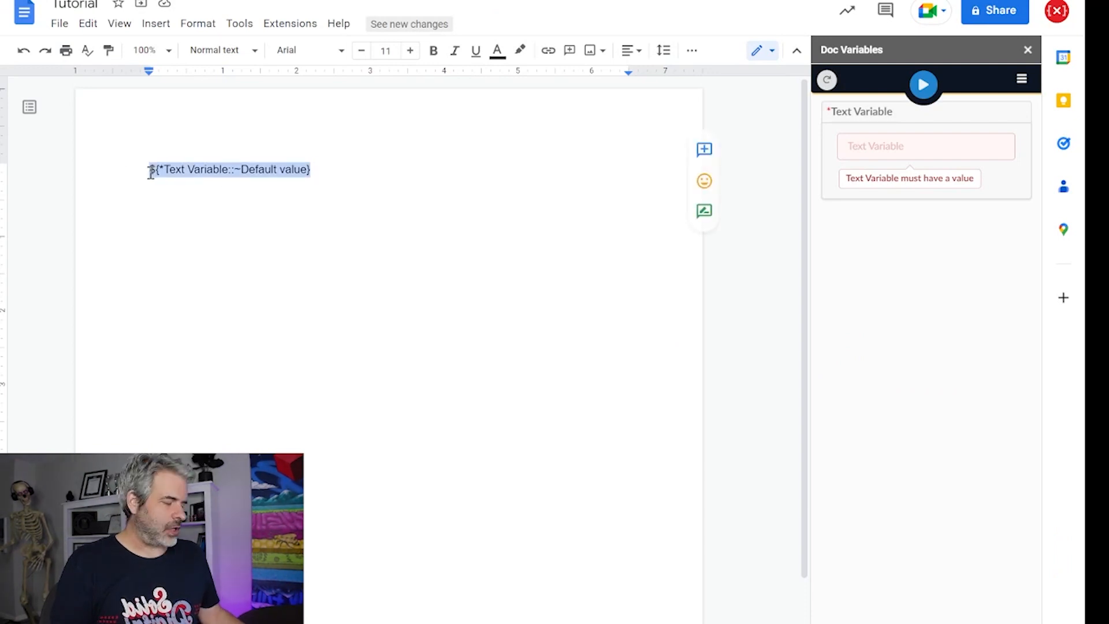
key("BackSpace")
type("$")
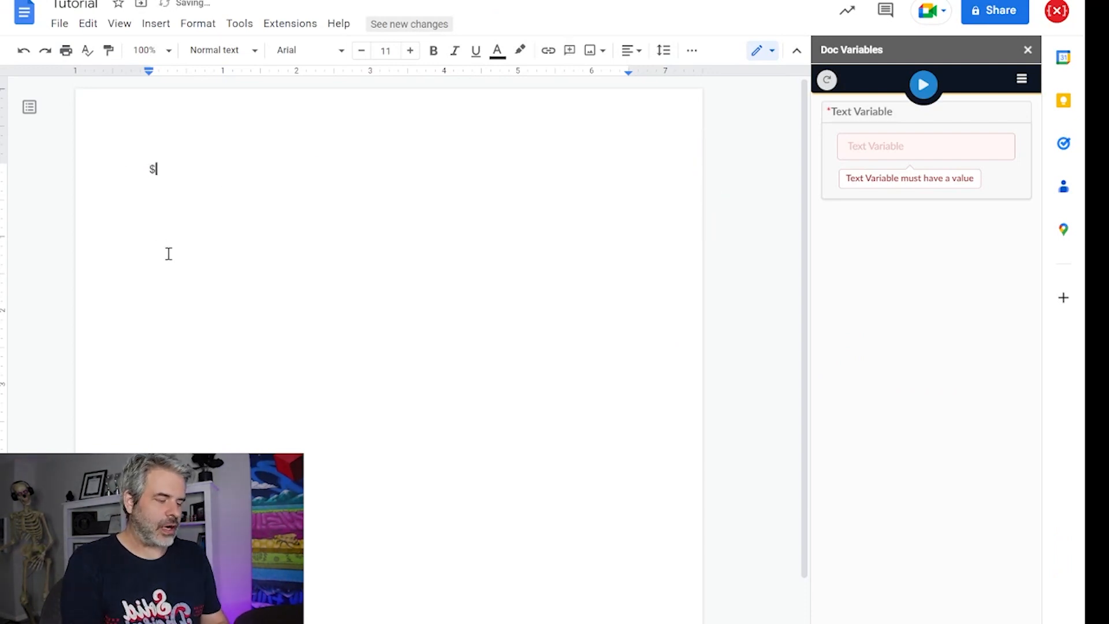
type("{Transform Variable}")
Add a second line below with ${Transform Variable::transform::lowercase}
key("Return")
type("${Transform Varia")
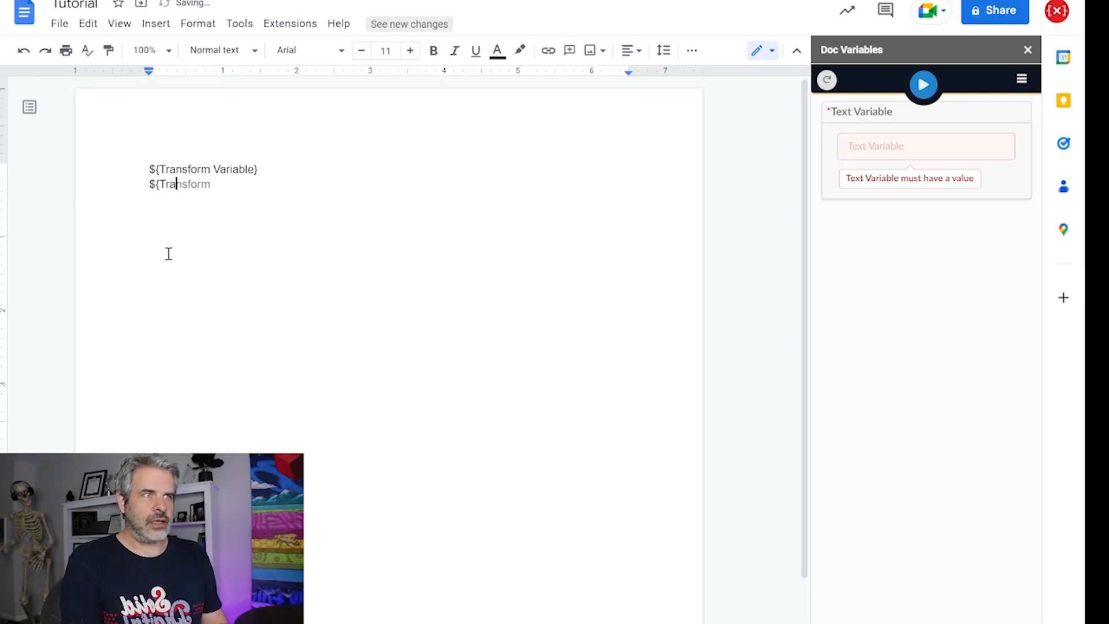
type("ble")
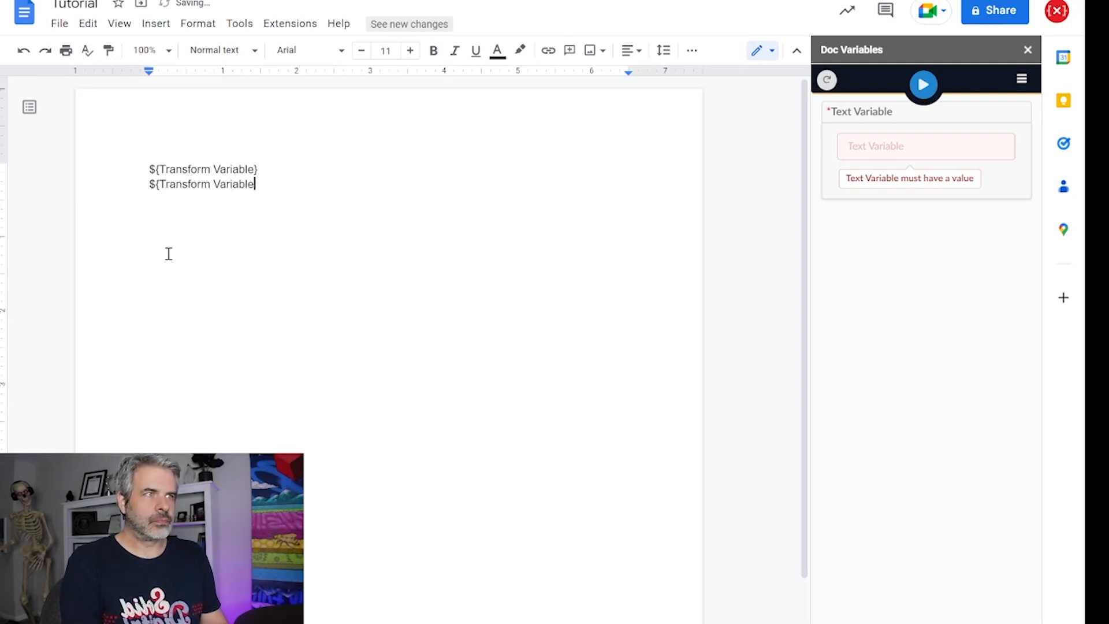
type("::transform")
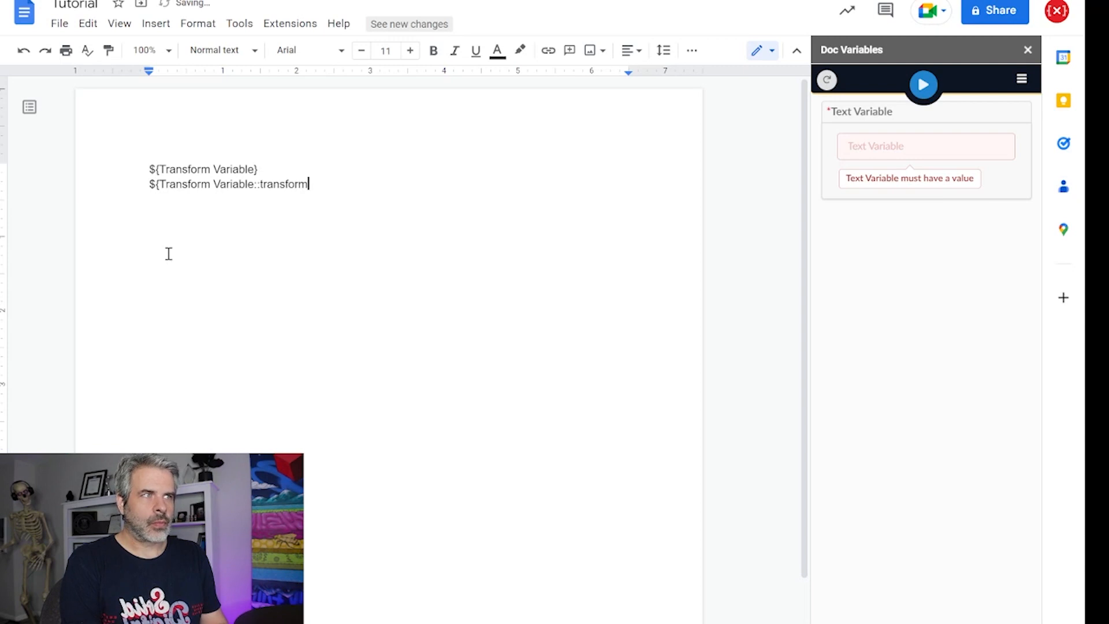
type("::lowercase}")
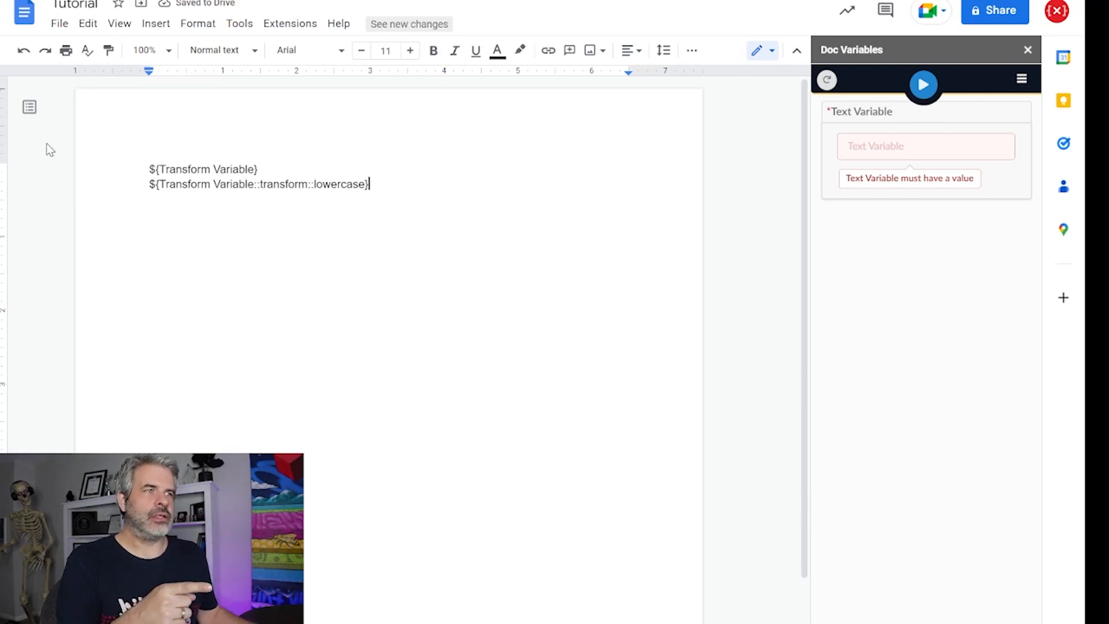
left_click_drag(160, 169, 255, 163)
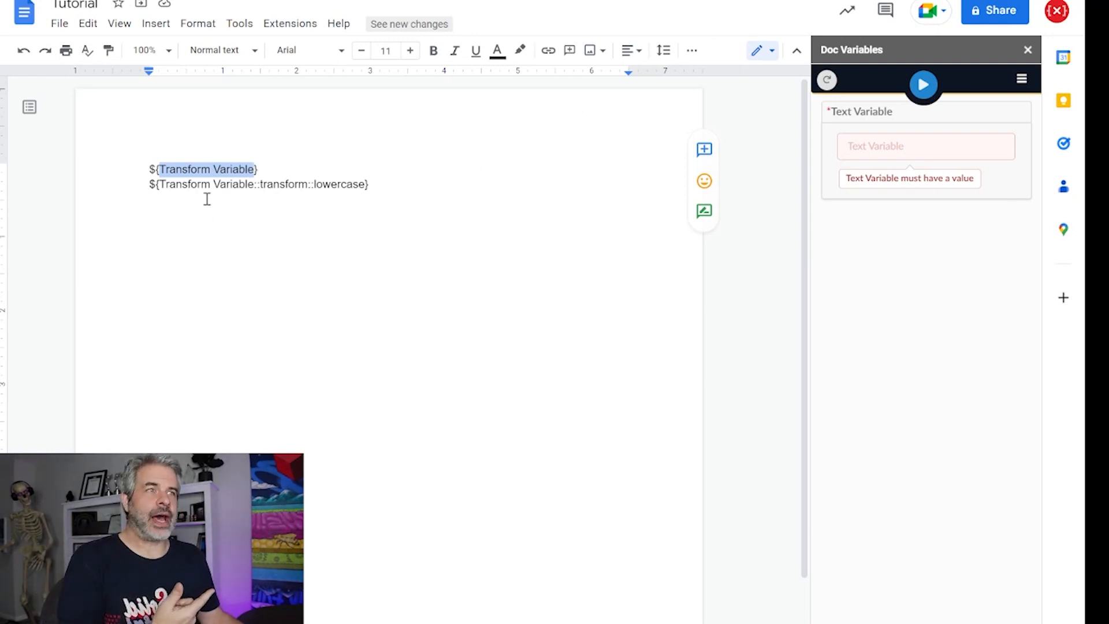
left_click(160, 184)
left_click_drag(160, 184, 250, 176)
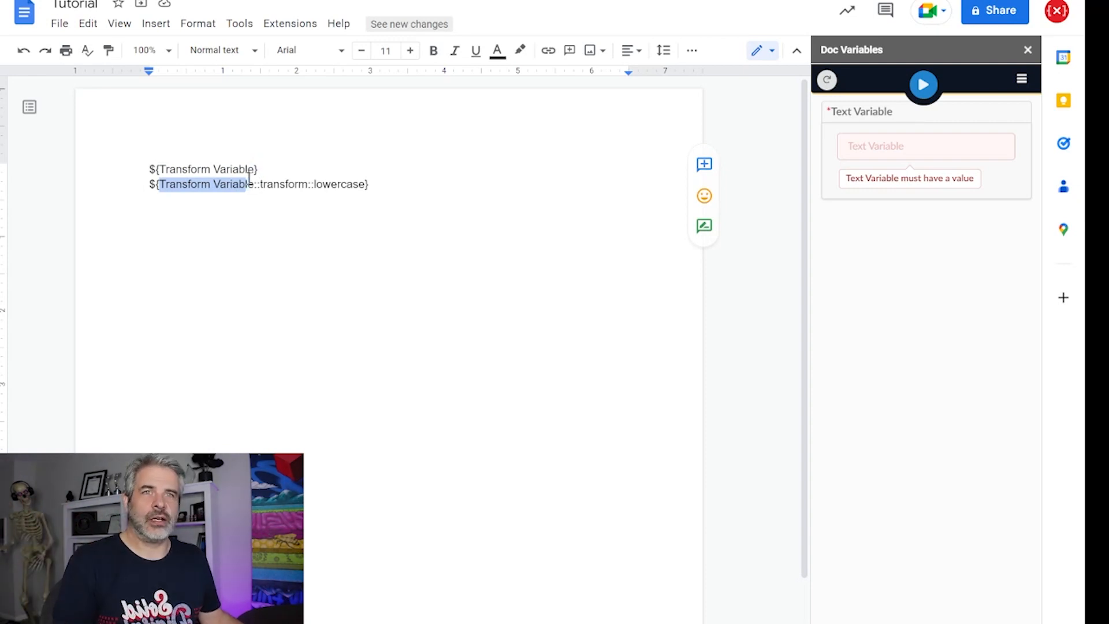
left_click(248, 181)
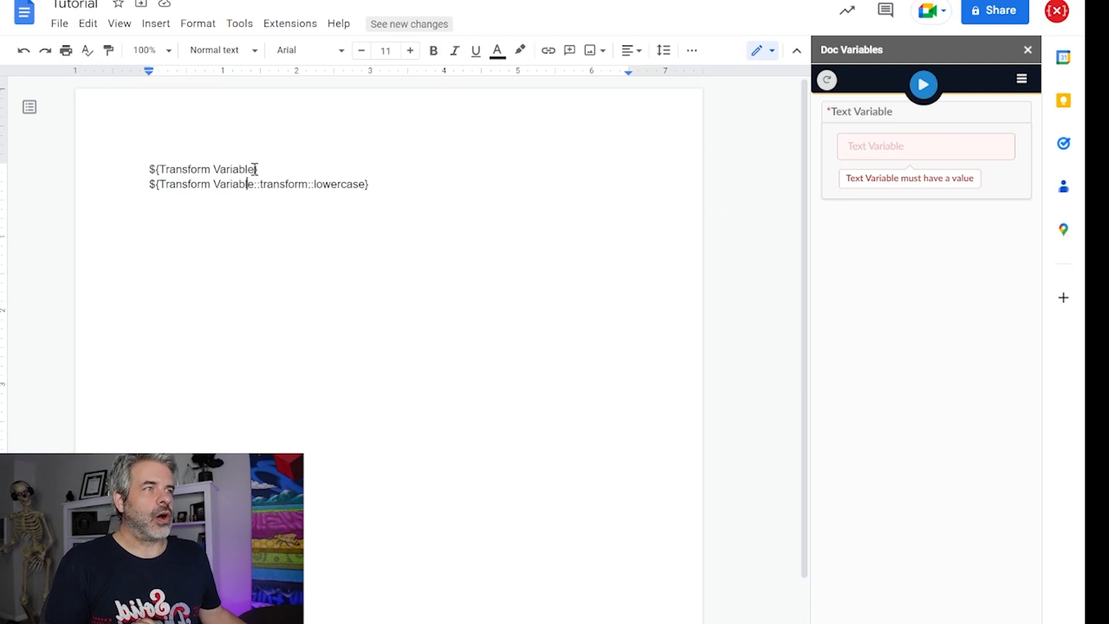
double_click(293, 184)
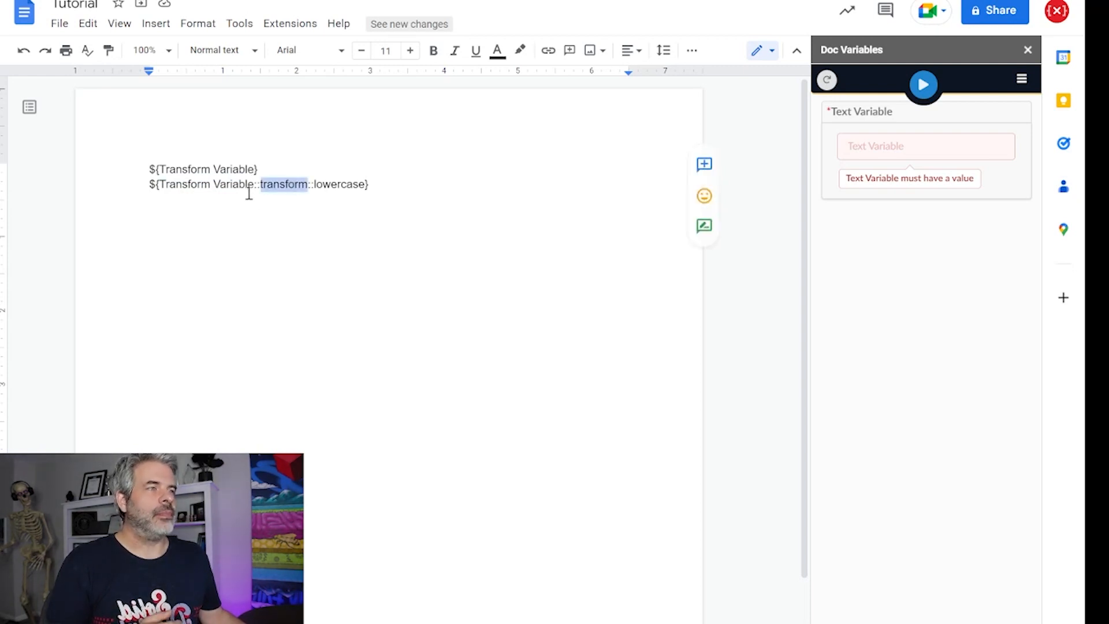
Add ::transform::capitalize inside the first line's Transform Variable placeholder
left_click(253, 168)
type("::transform::")
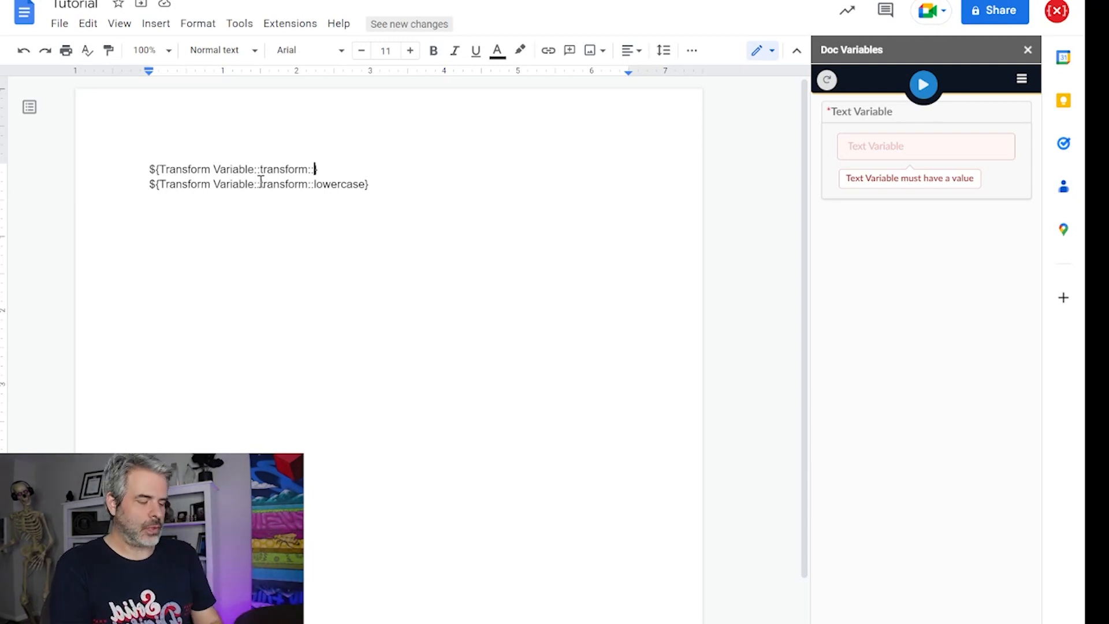
type("capit")
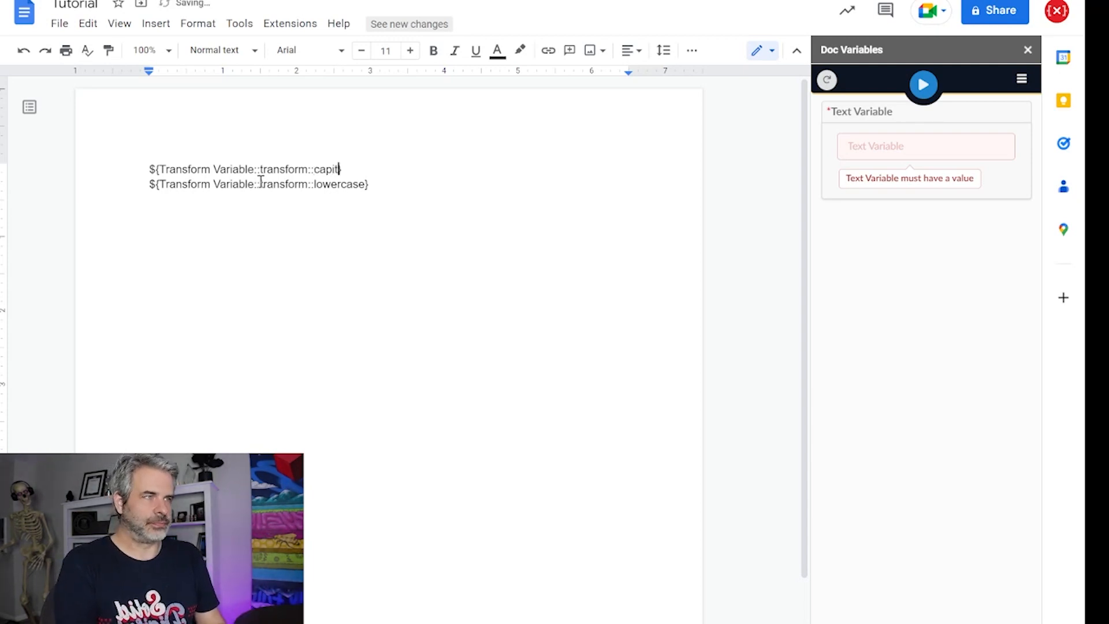
type("alize")
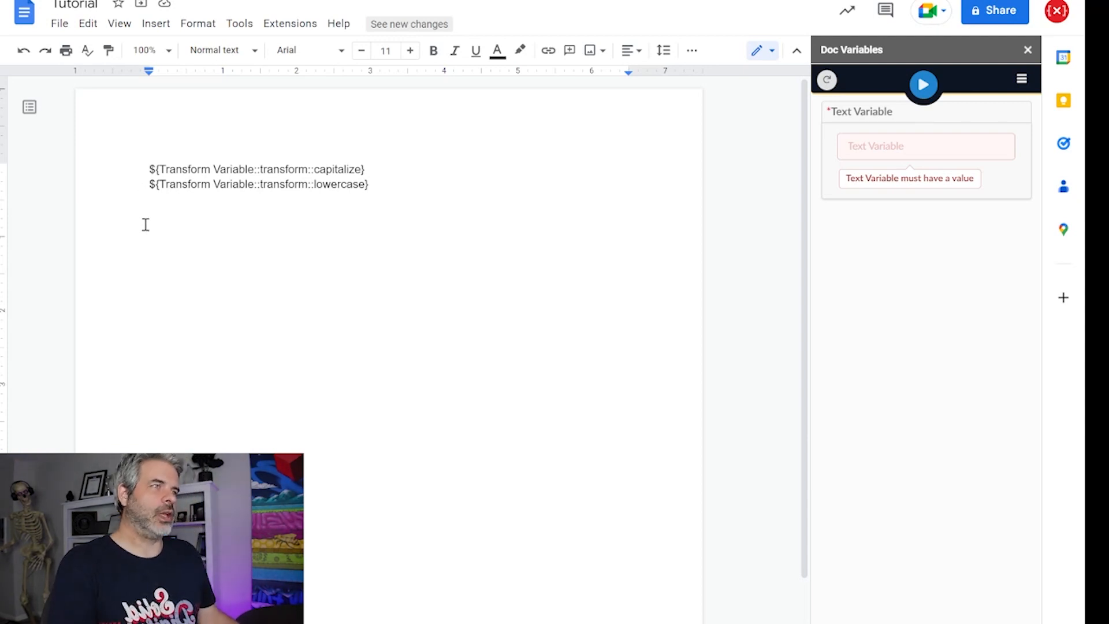
Insert a blank line after the first Transform Variable placeholder and apply the Title style to that placeholder
left_click(368, 169)
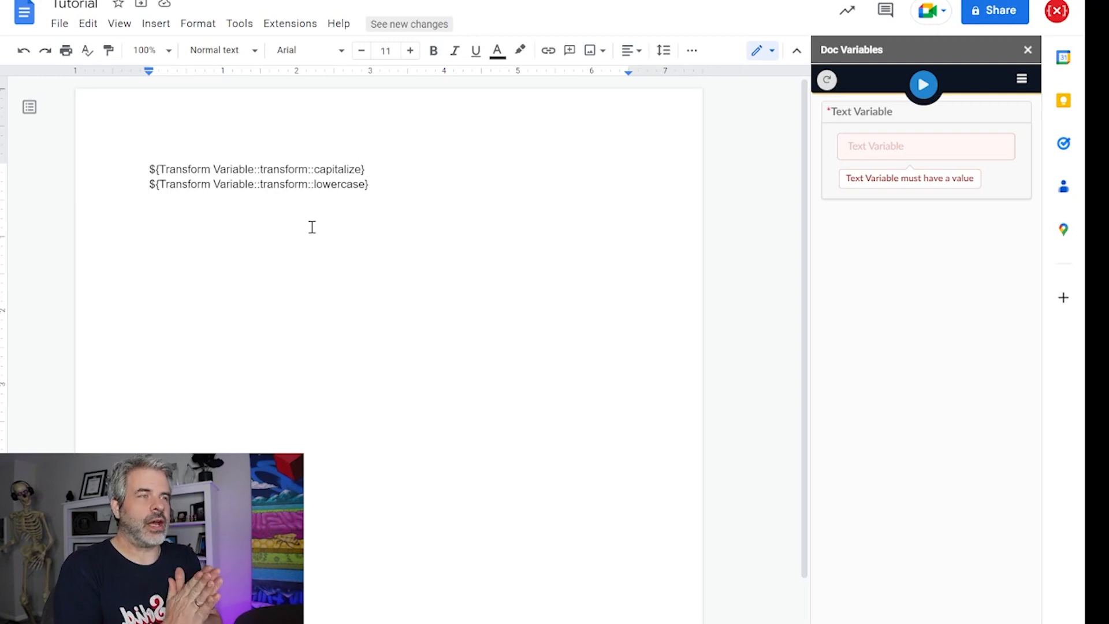
key("Return")
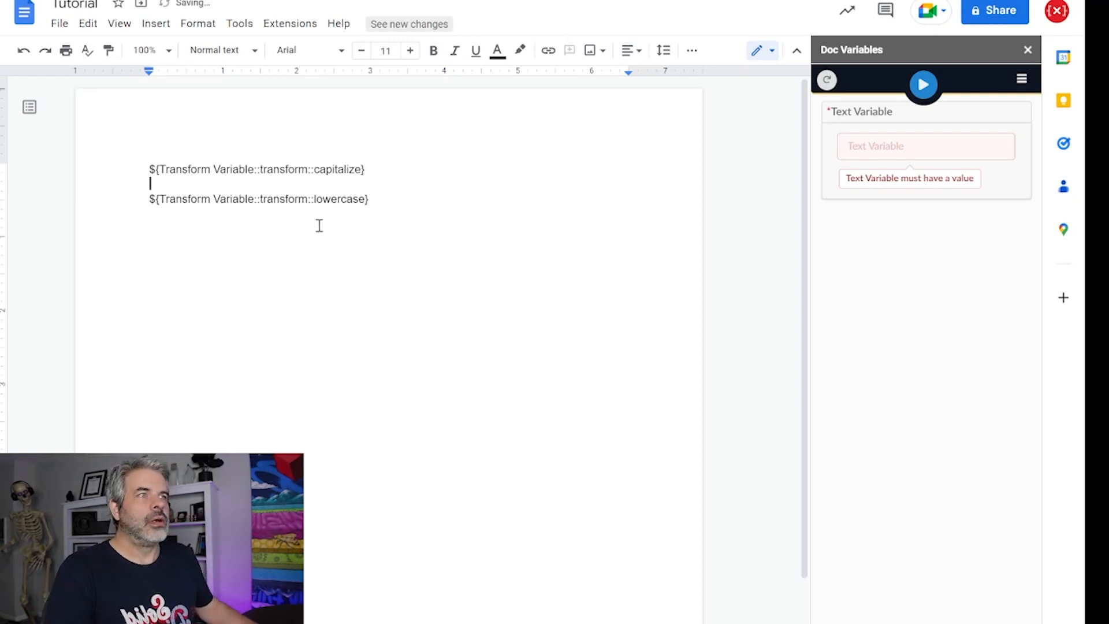
left_click_drag(388, 168, 82, 158)
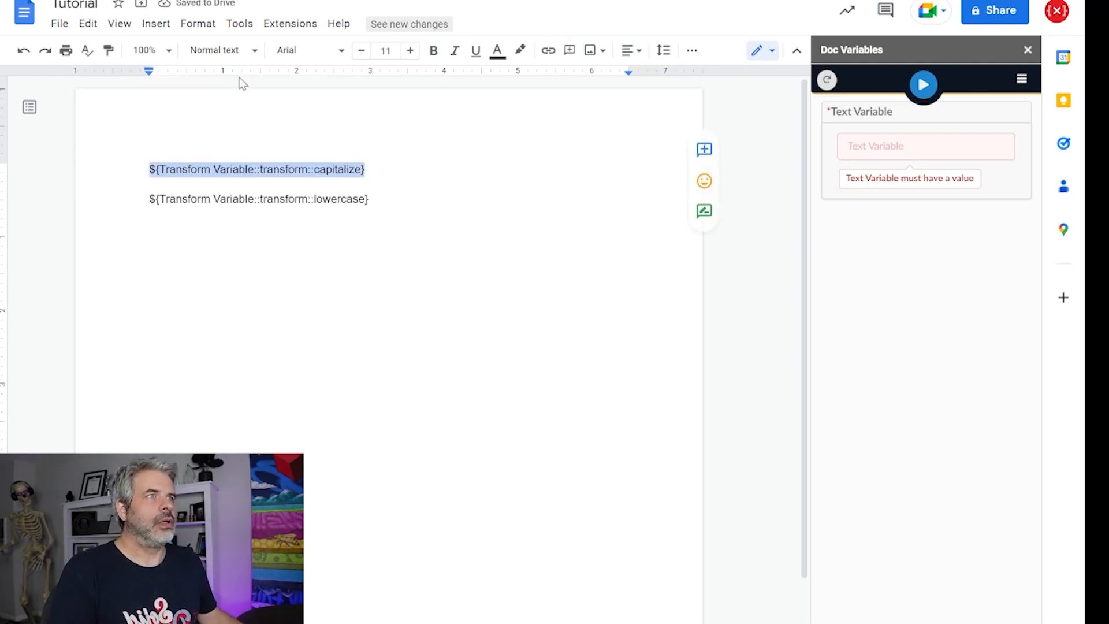
left_click(245, 50)
left_click(259, 149)
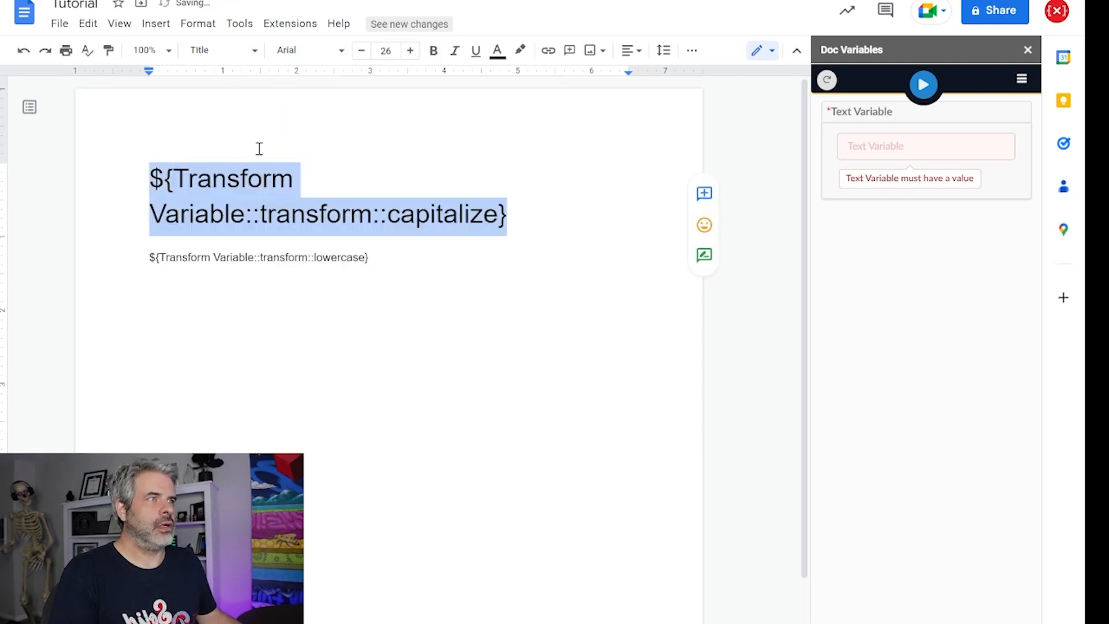
Replace the capitalize option in the title's placeholder with uppercase
double_click(433, 220)
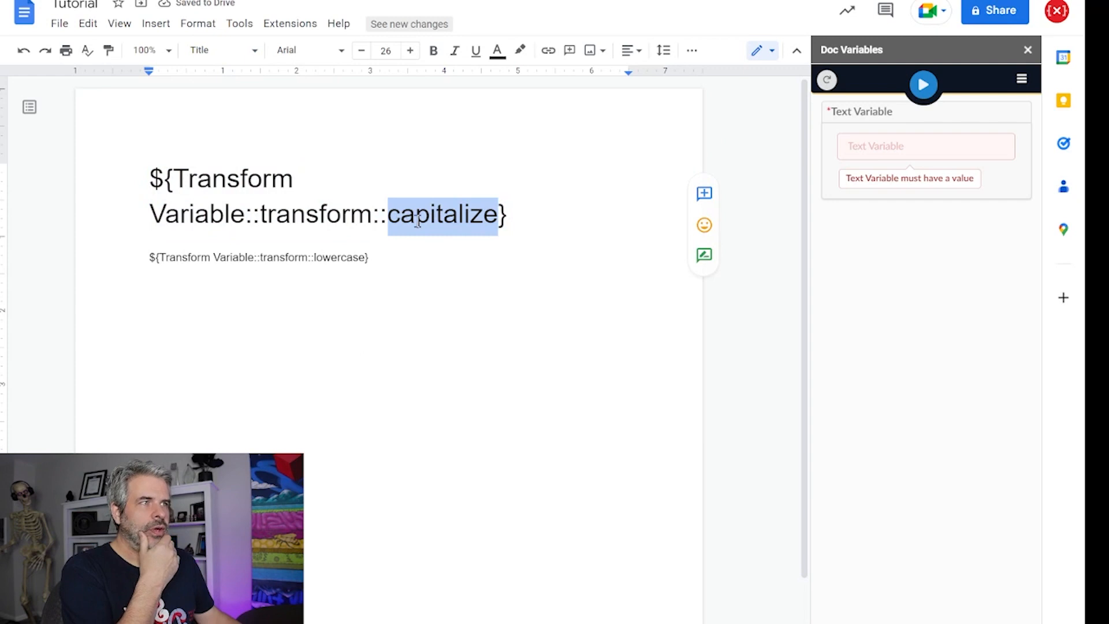
key("BackSpace")
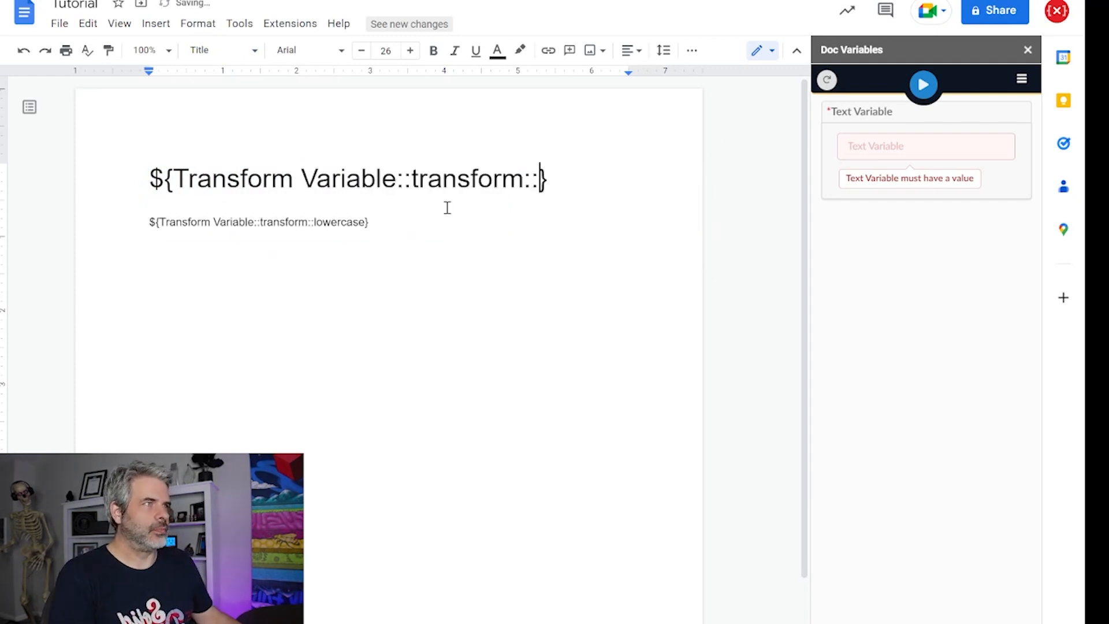
type("uppercase")
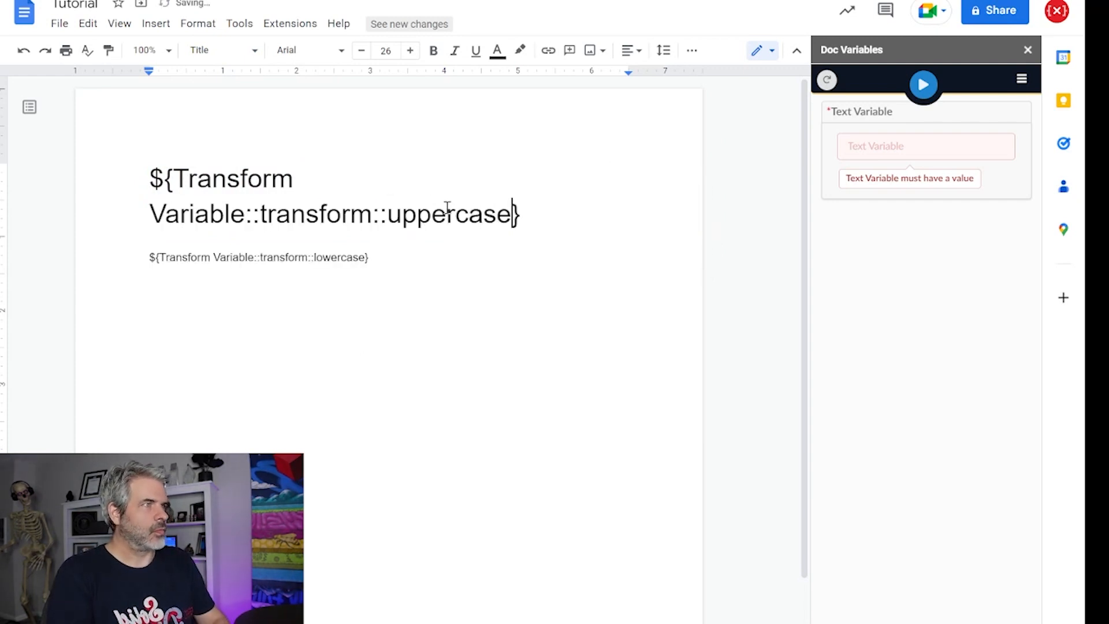
Insert a blank line above the lowercase placeholder and put "This is my title in lowercase: " in front of it
left_click(149, 258)
key("Return")
type("This is my title: ")
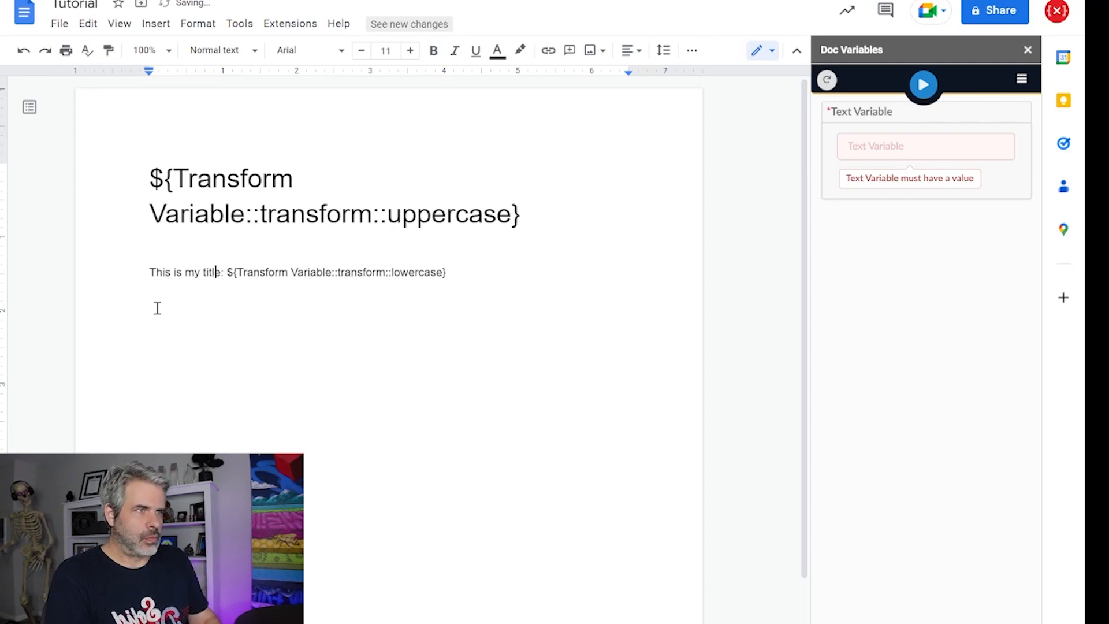
type(" in lowerc")
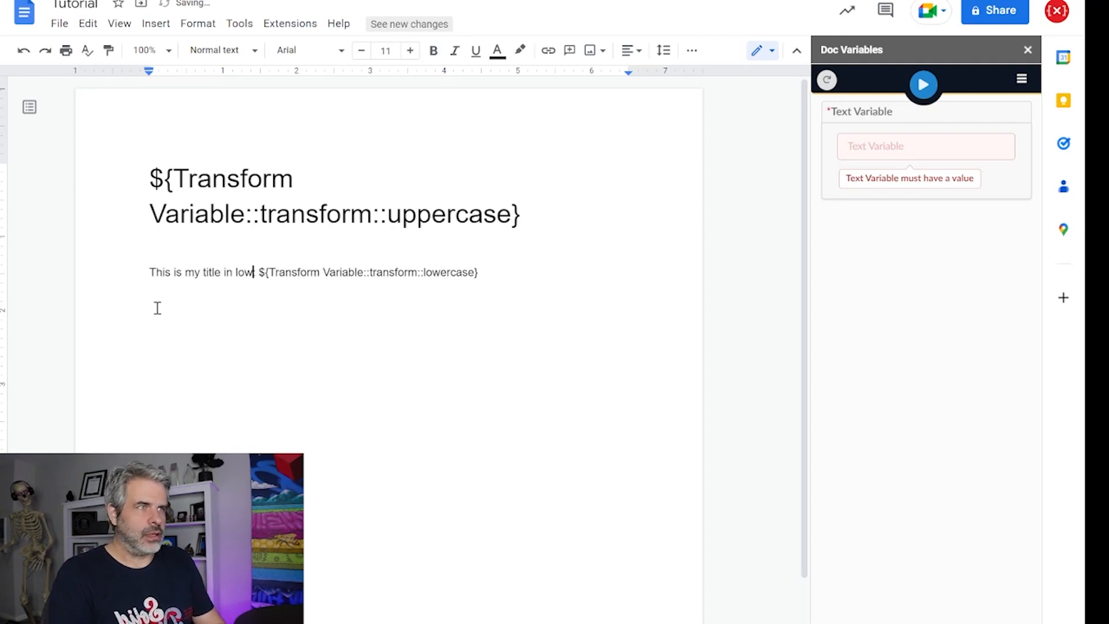
type("ase:")
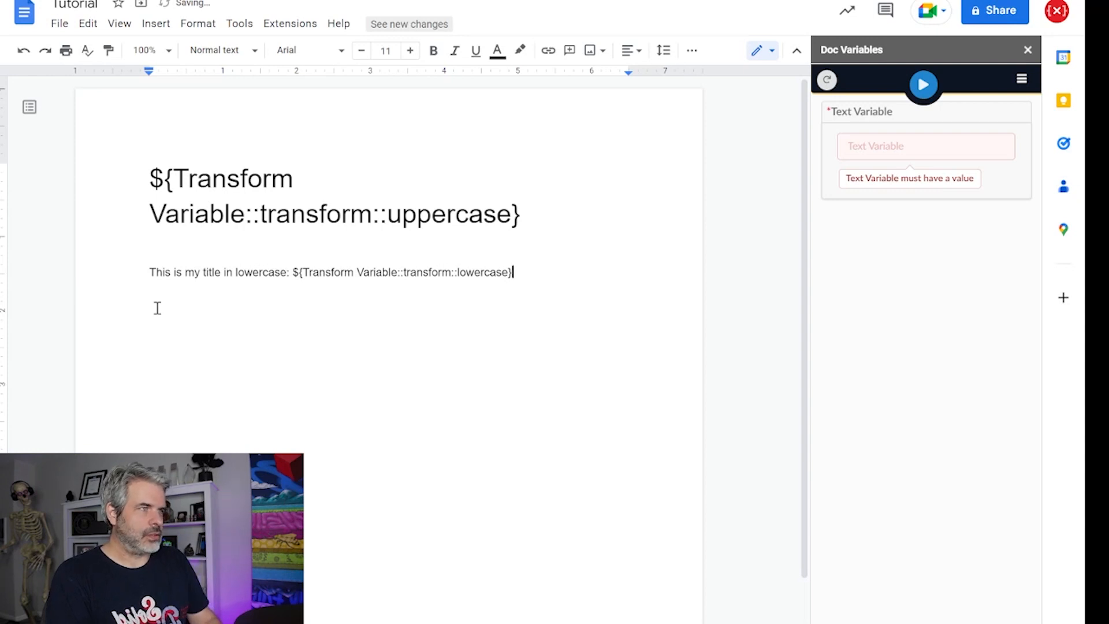
Add a line below the lowercase one reading "${Transform Variable::transform::capitalize} start a sentence."
left_click(157, 307)
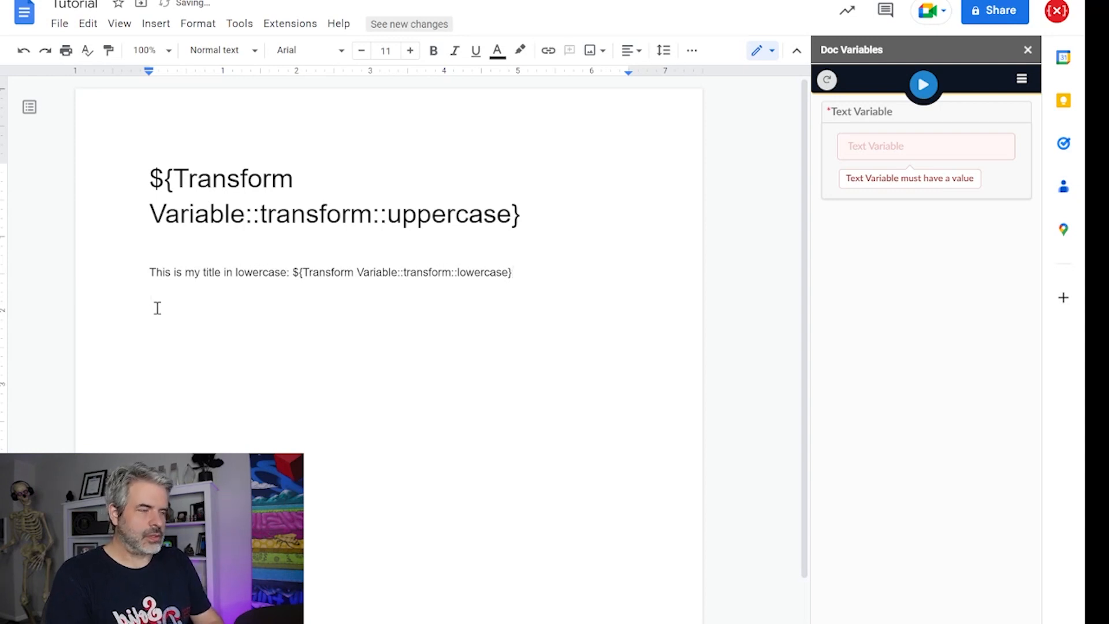
type("capitalize")
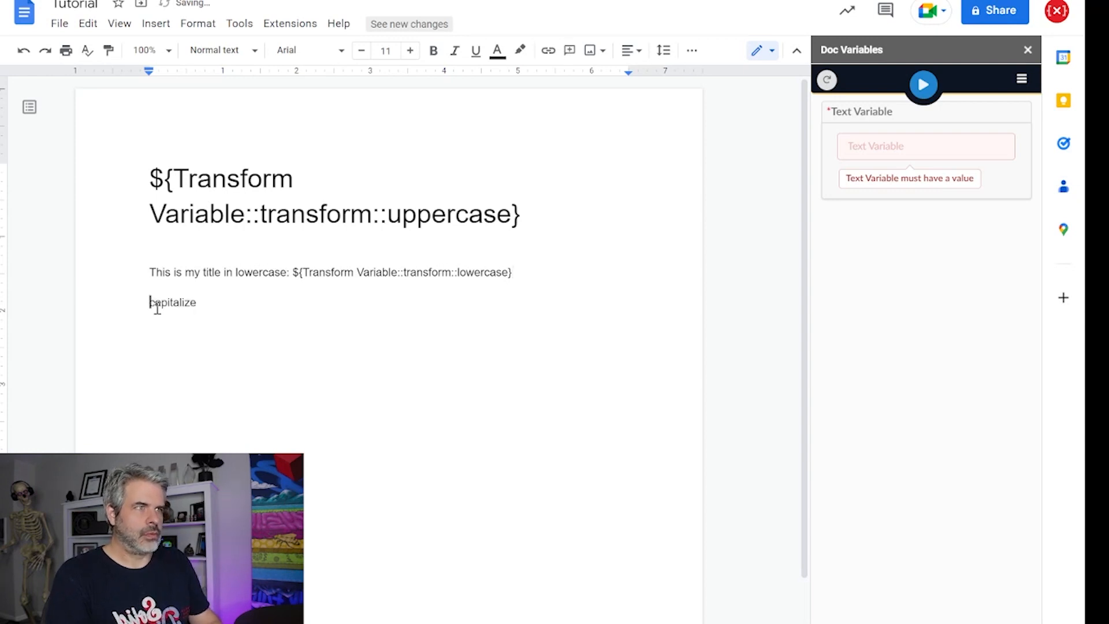
type("${Trans")
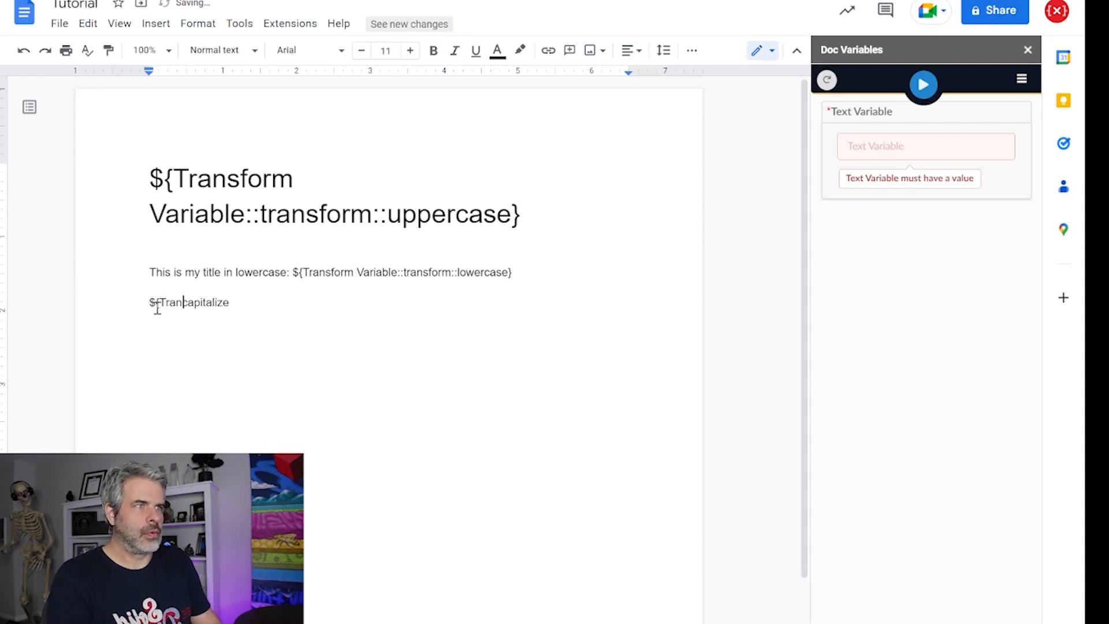
type("form Variable")
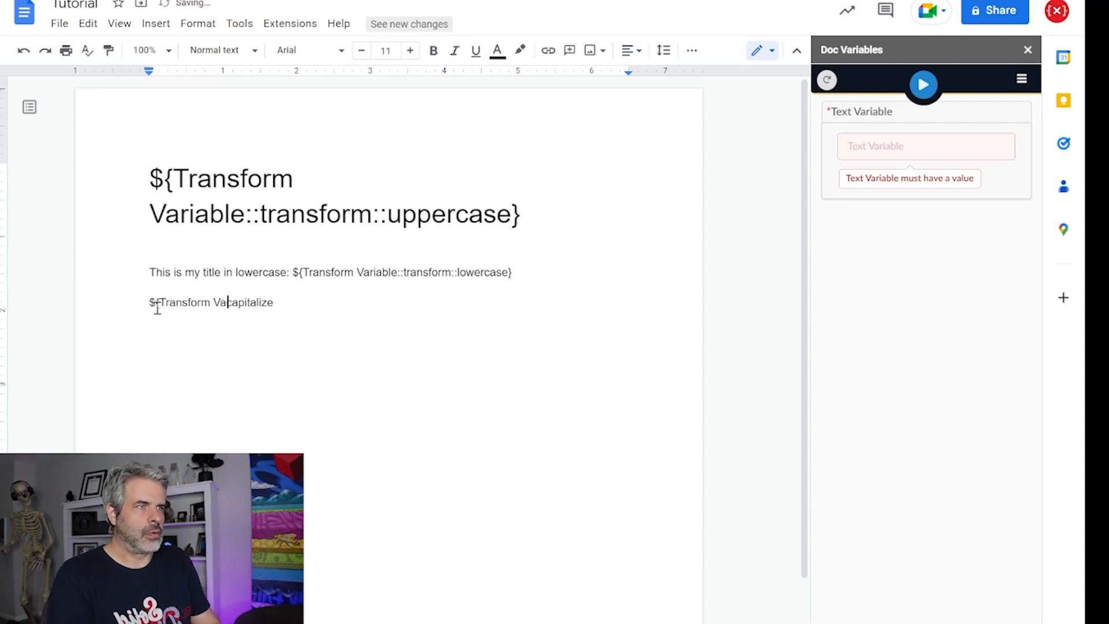
type("::tran")
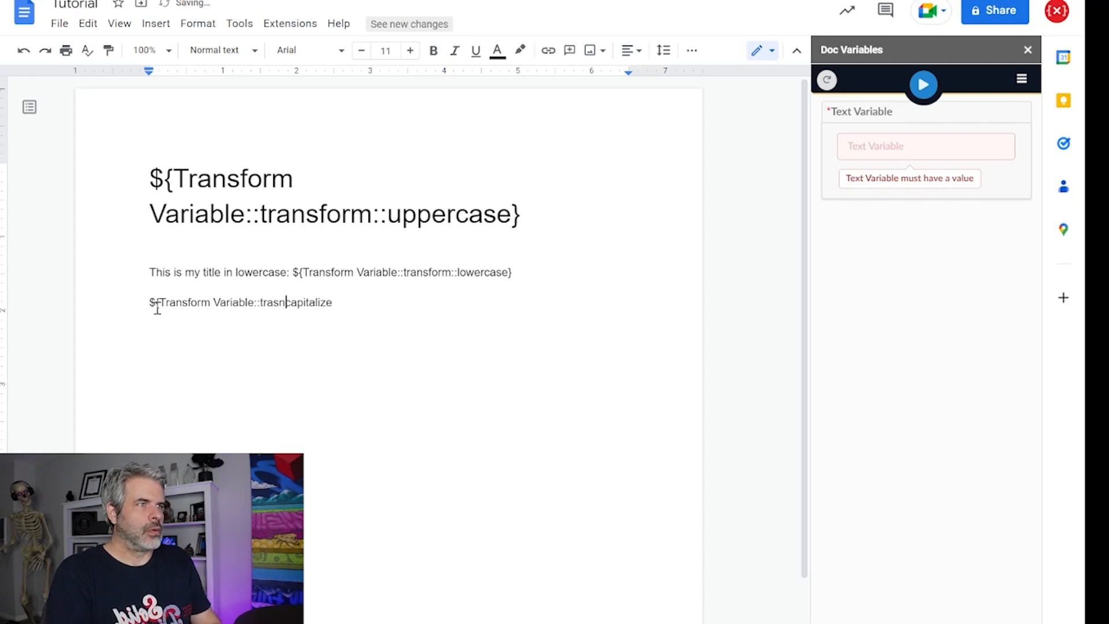
type("sform::")
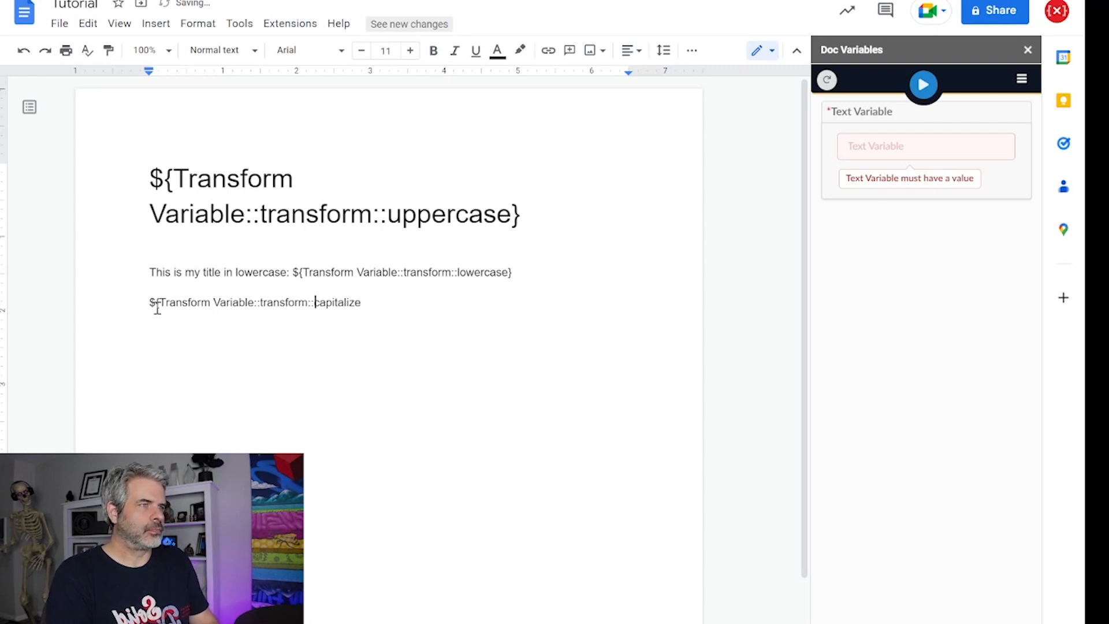
type("} start a sentence.")
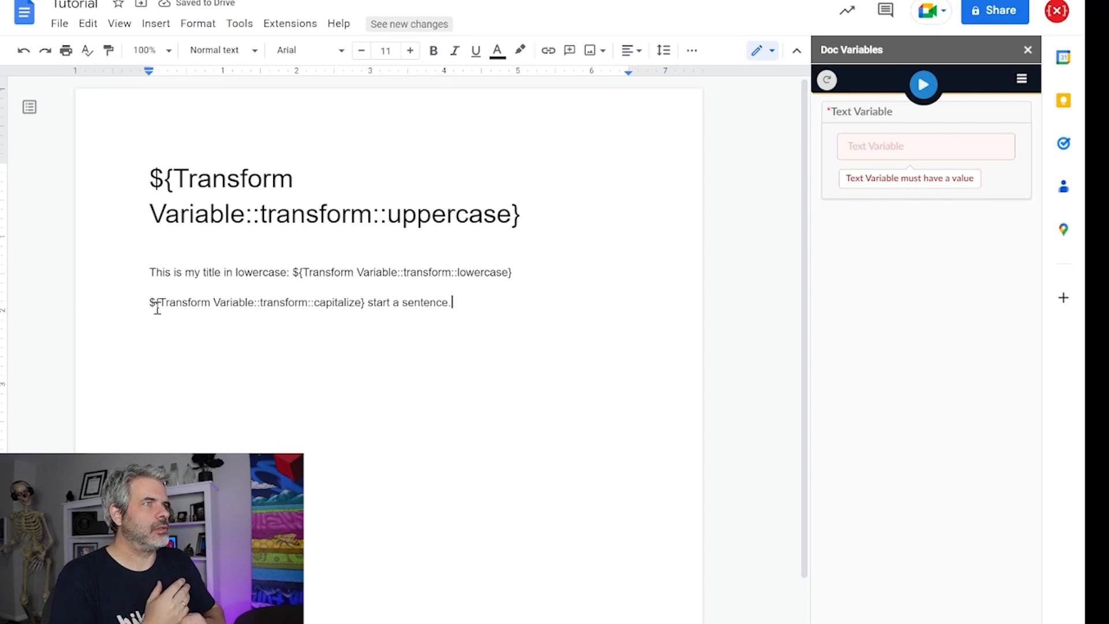
Refresh the Doc Variables form and set Transform Variable to "doc Variables is great!"
left_click(827, 81)
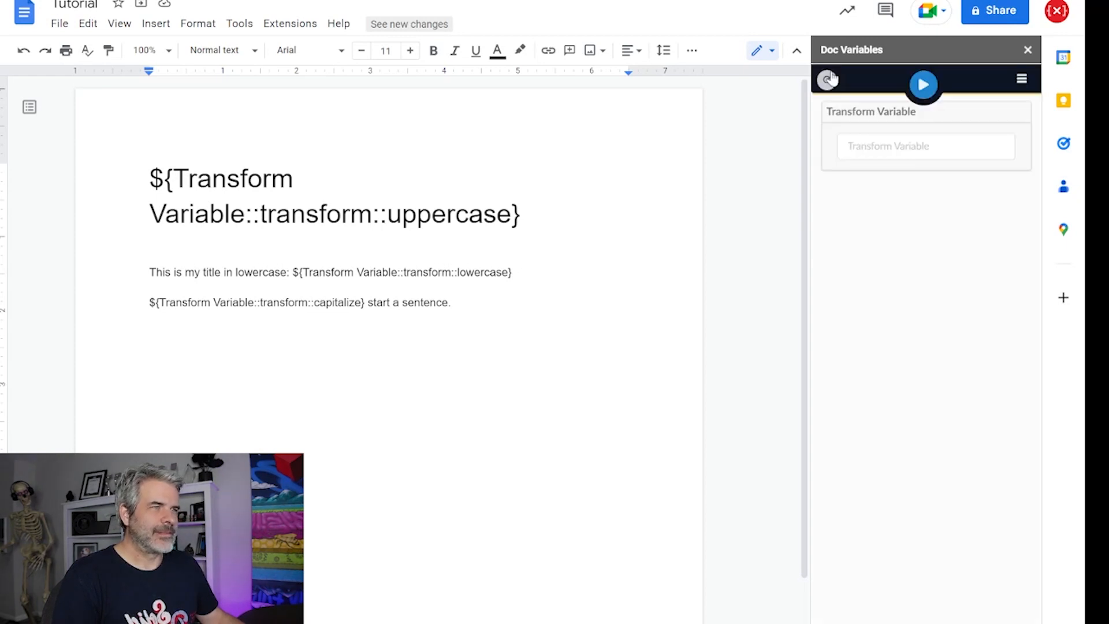
left_click(862, 149)
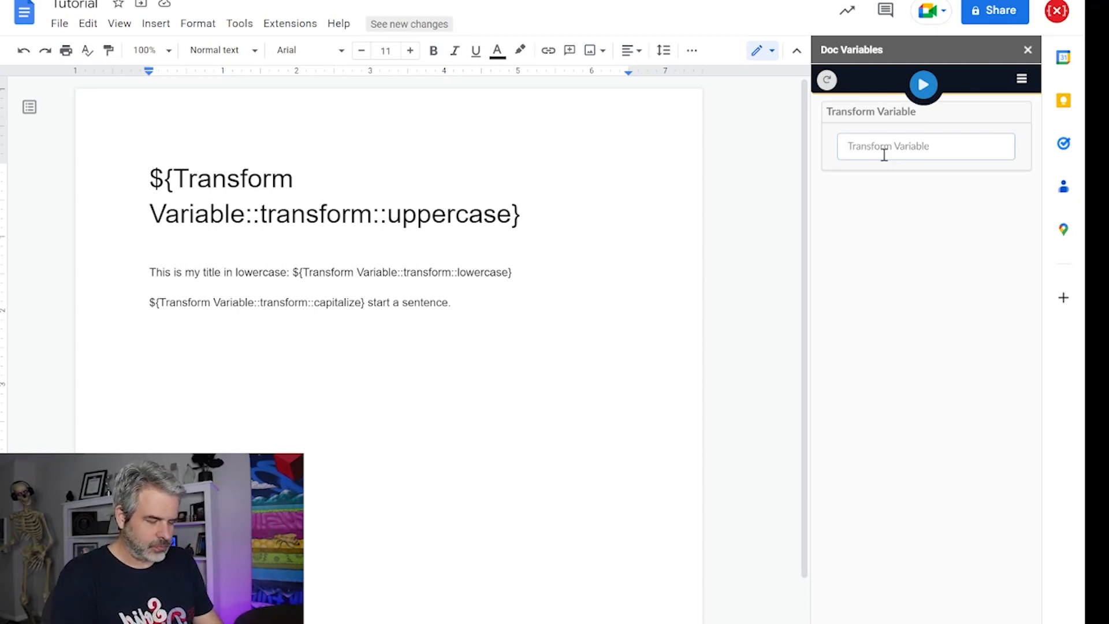
type("Doc Variables is great!")
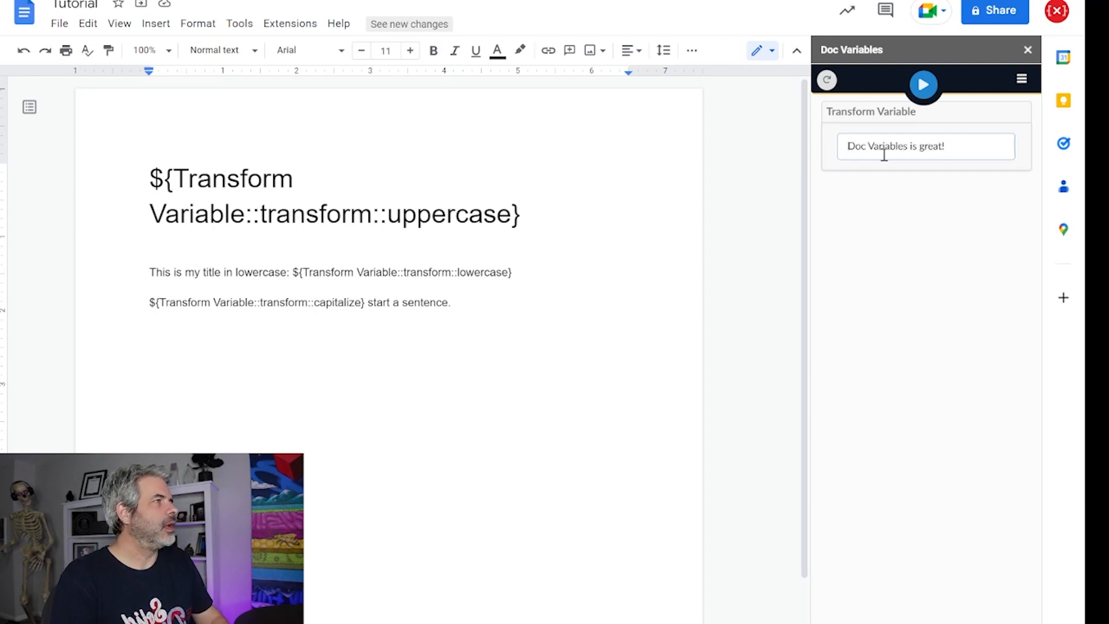
key("BackSpace")
type("d")
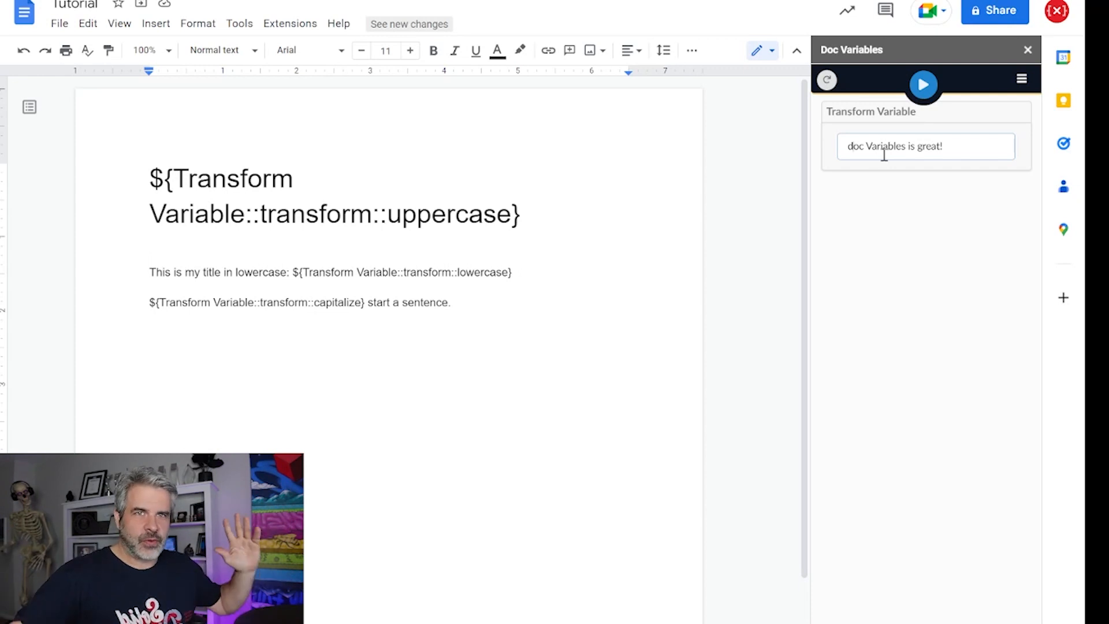
Apply the variables to the document without saving a copy, and close the Doc Variables sidebar
left_click(924, 87)
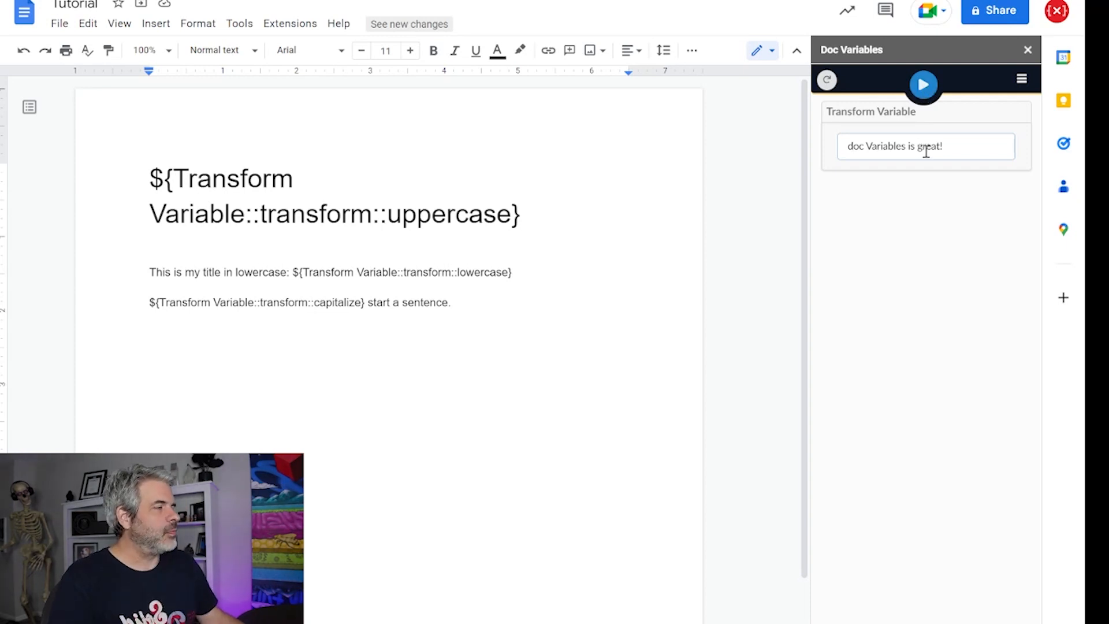
left_click(924, 93)
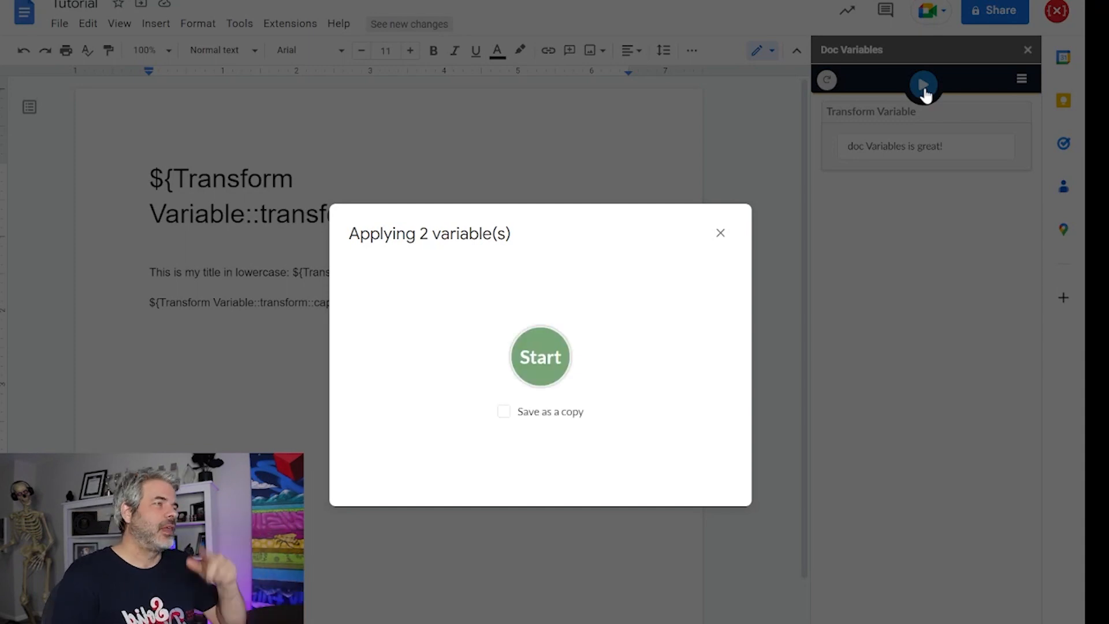
left_click(542, 358)
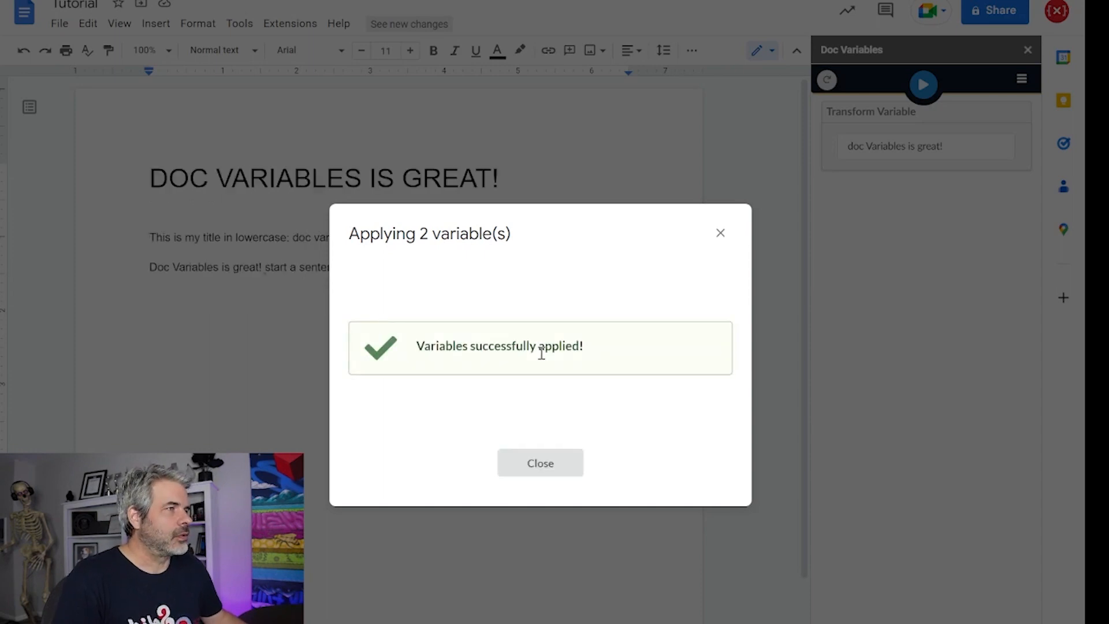
left_click(721, 233)
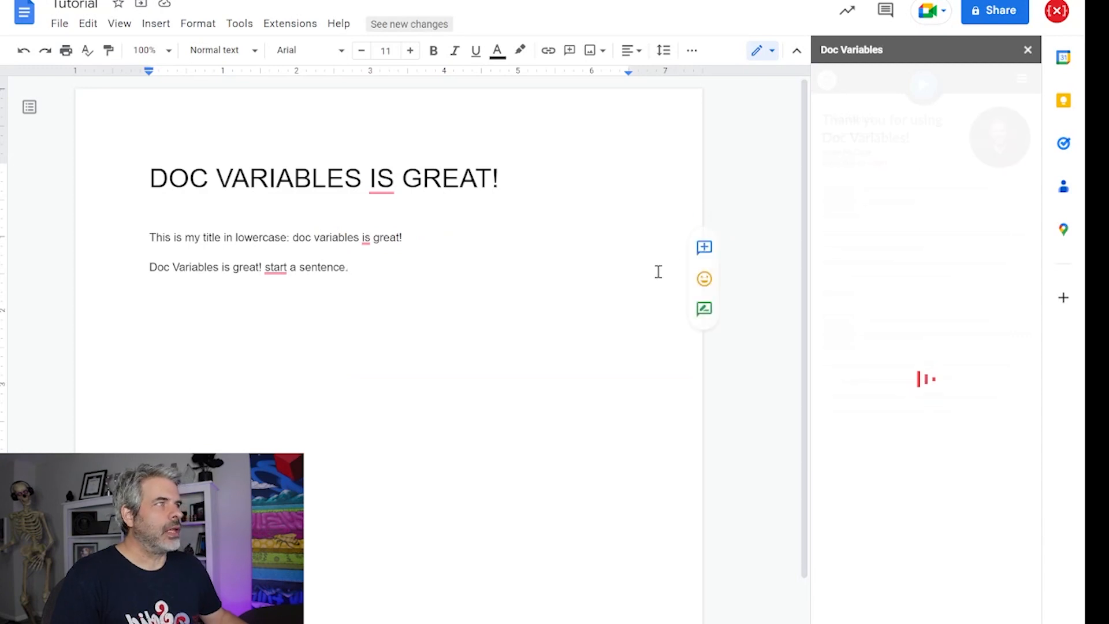
left_click(1028, 50)
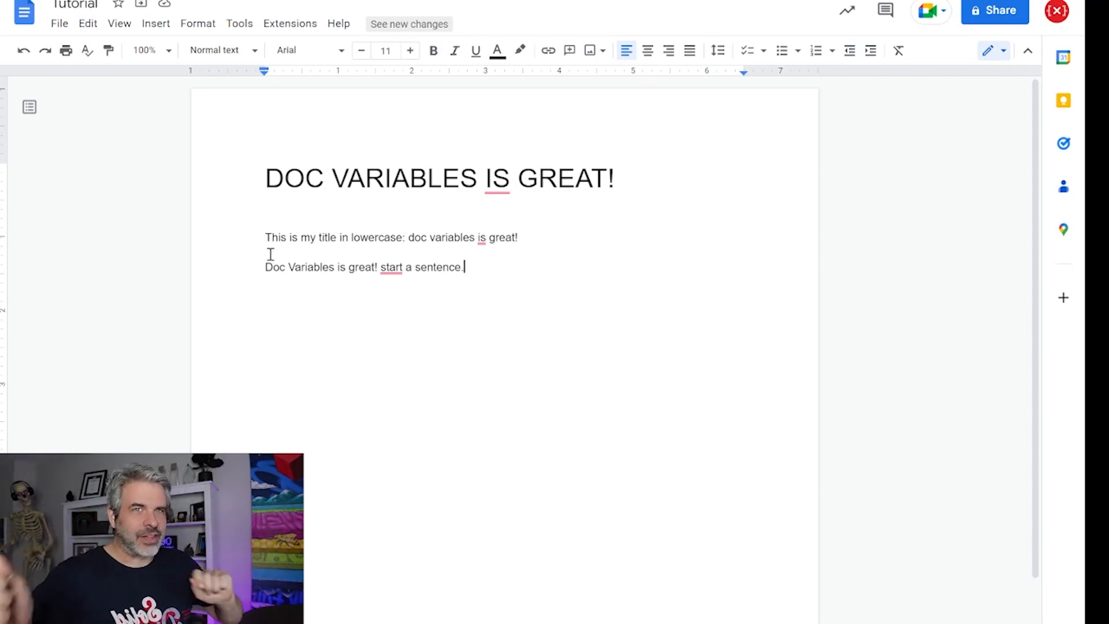
left_click_drag(639, 166, 218, 191)
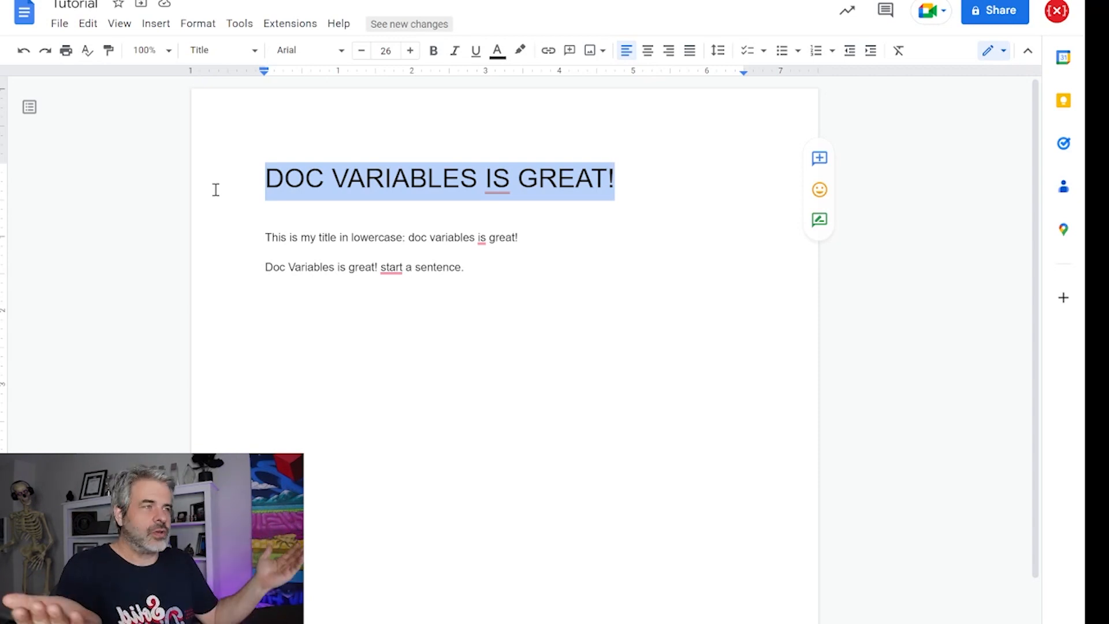
left_click_drag(521, 237, 412, 233)
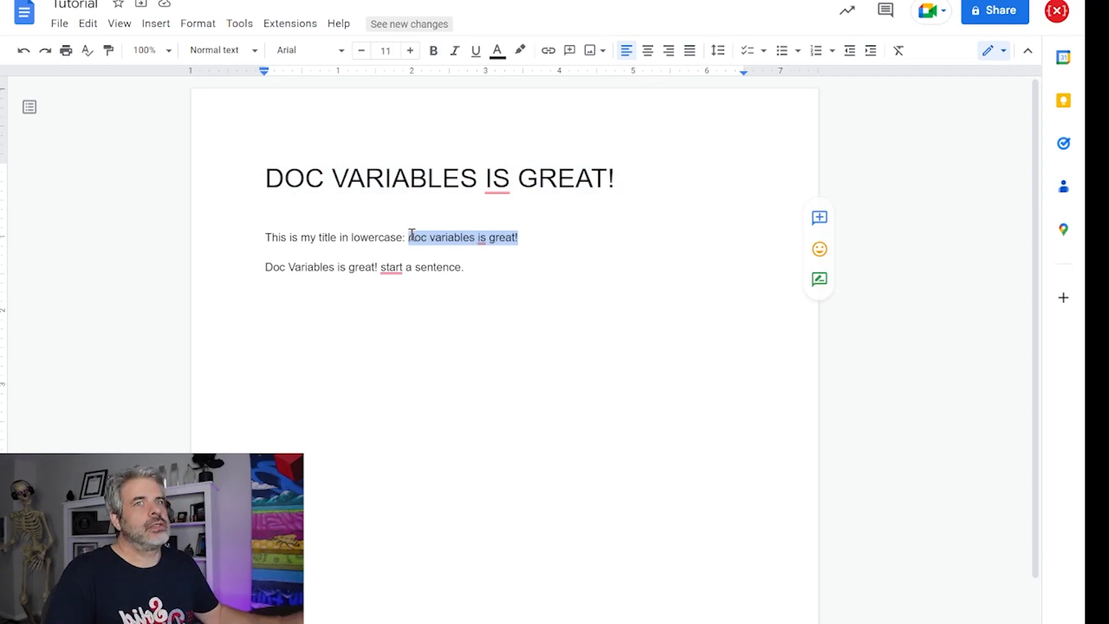
left_click_drag(471, 266, 247, 274)
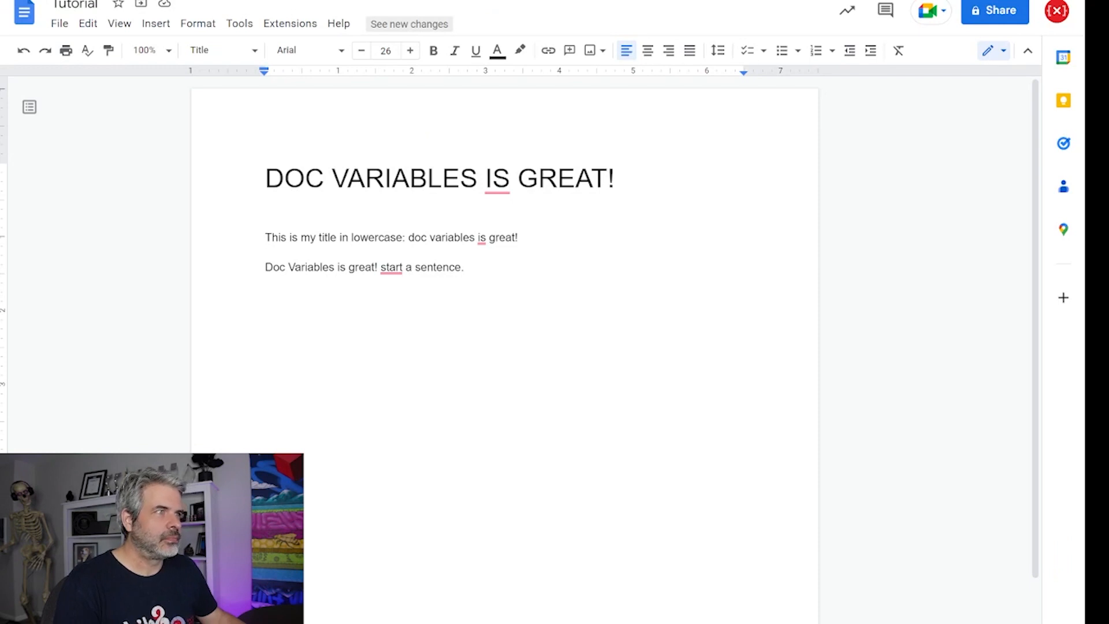
Replace the entire document content with the placeholder ${Long Description::textarea}
left_click_drag(621, 177, 259, 176)
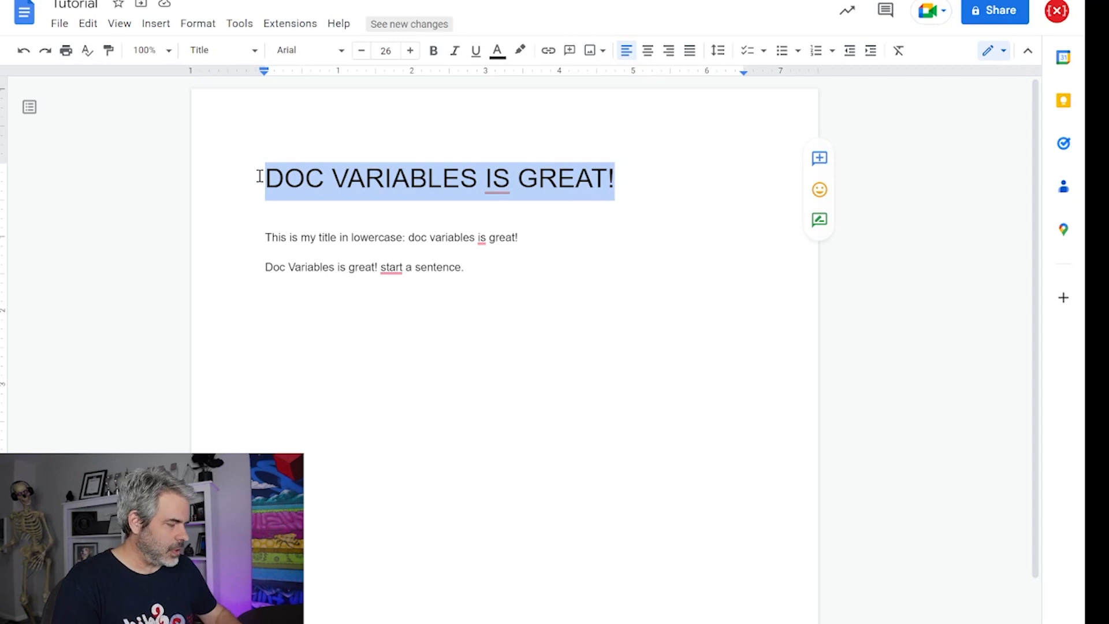
key("BackSpace")
key("ctrl+a")
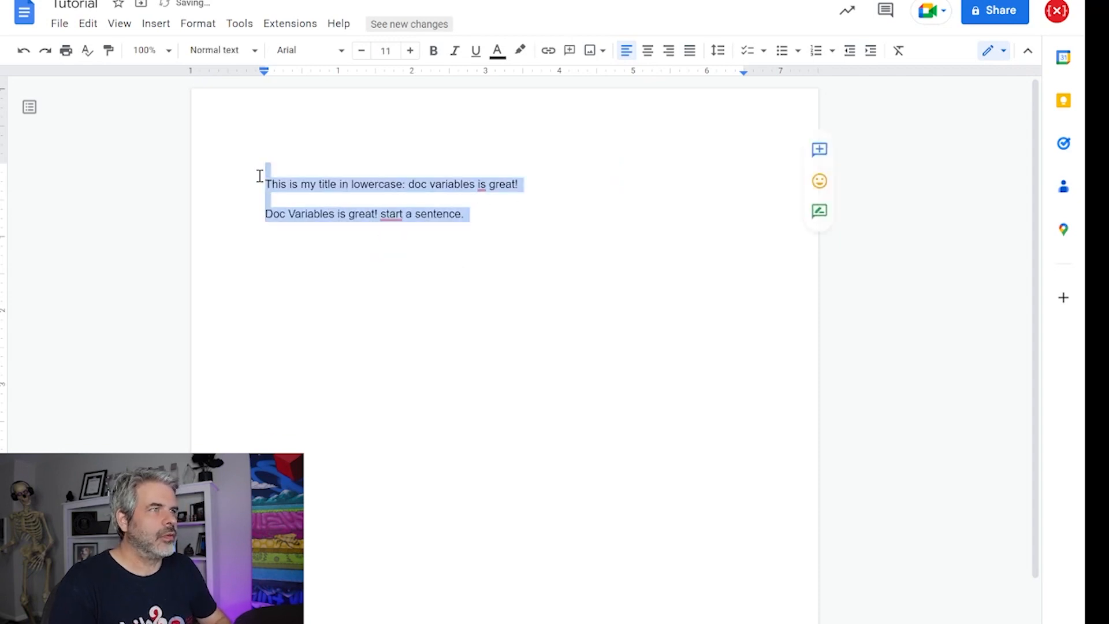
key("BackSpace")
type("${")
type("Long D")
type("ription:")
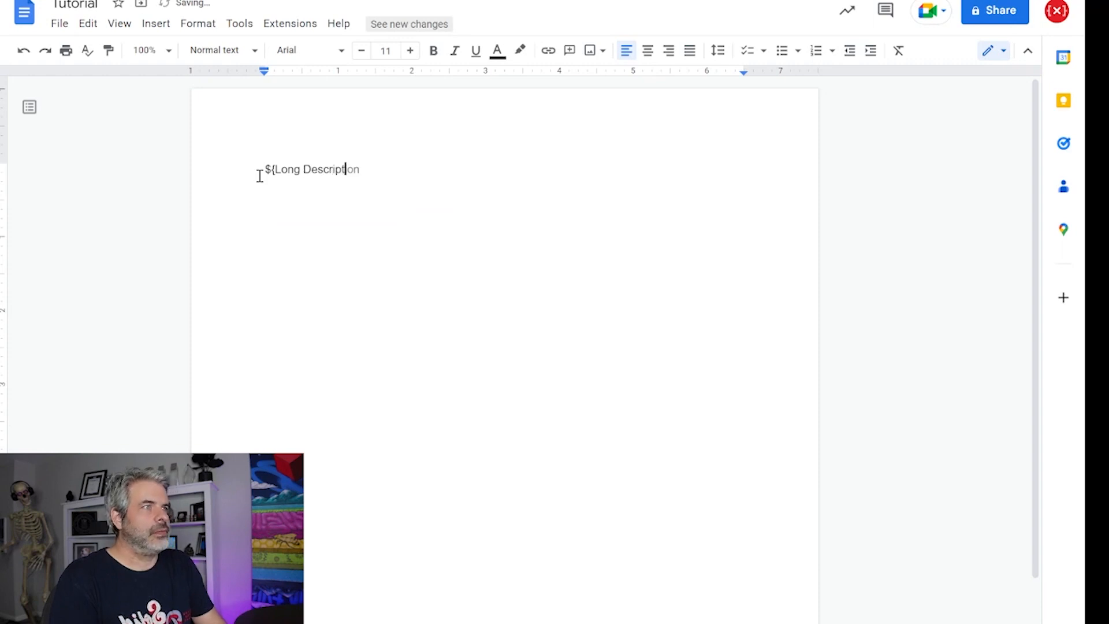
type(":textarea")
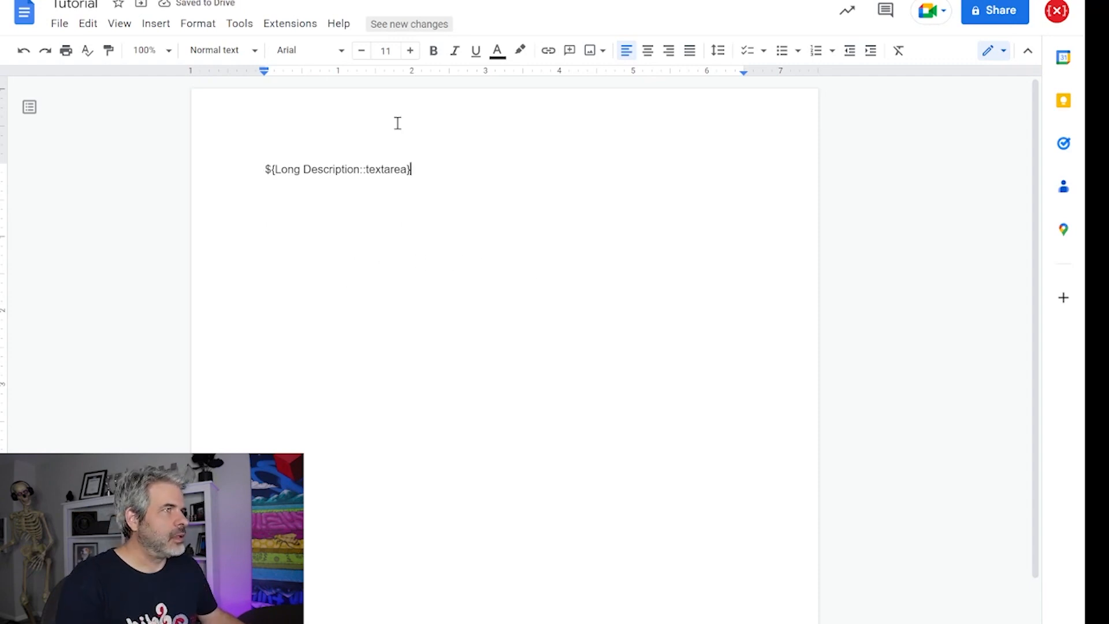
Start Doc Variables for the document and enlarge the Long Description text area vertically
left_click(277, 23)
mouse_move(329, 115)
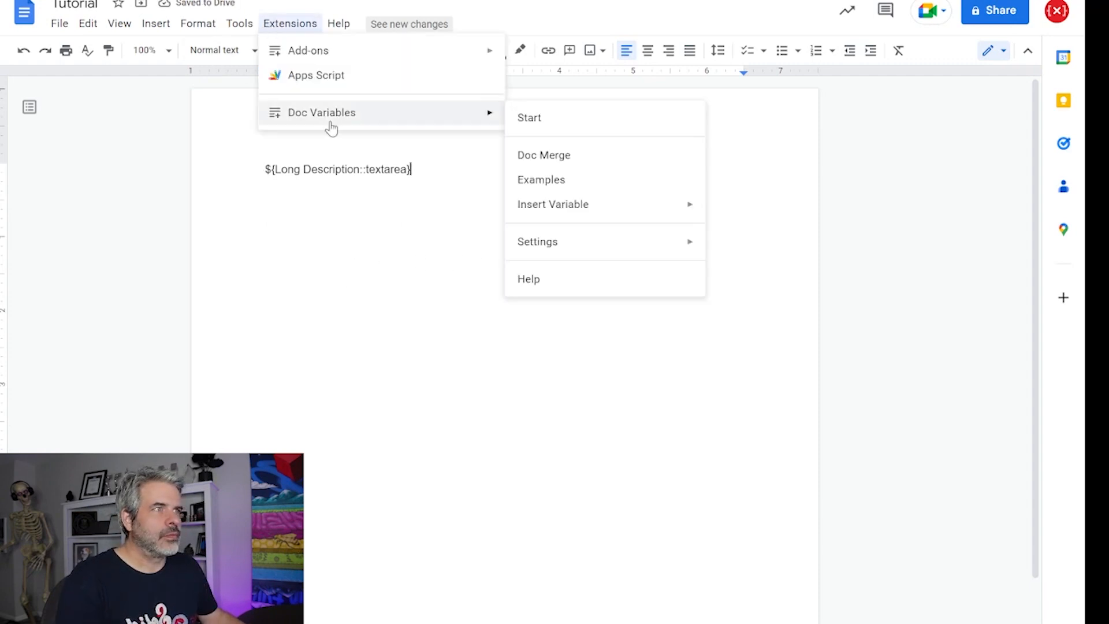
left_click(549, 123)
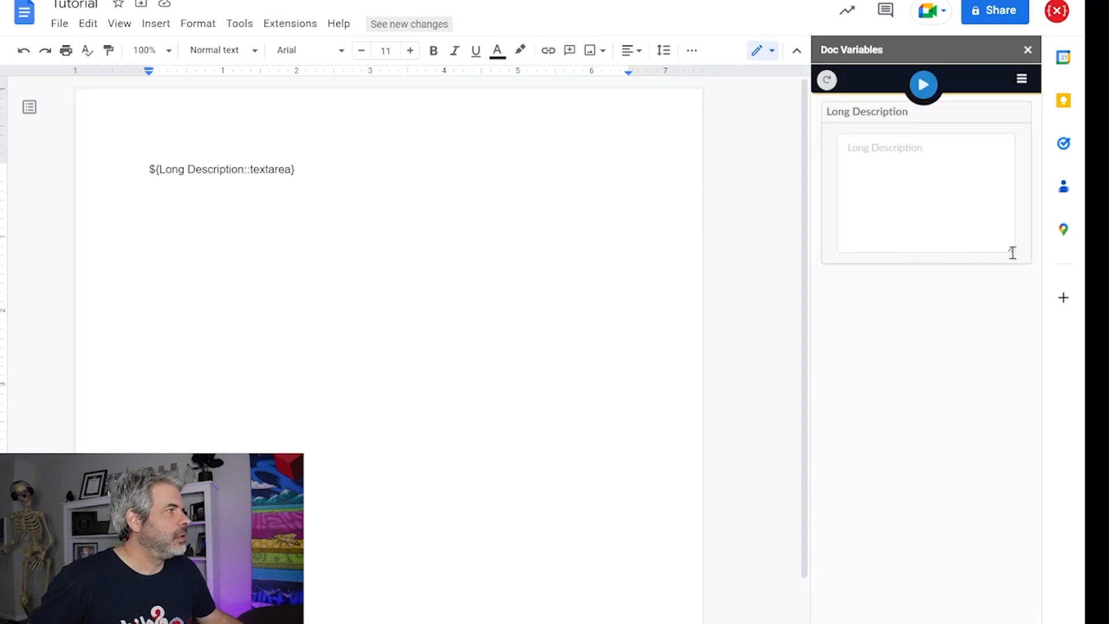
left_click_drag(1011, 249, 993, 279)
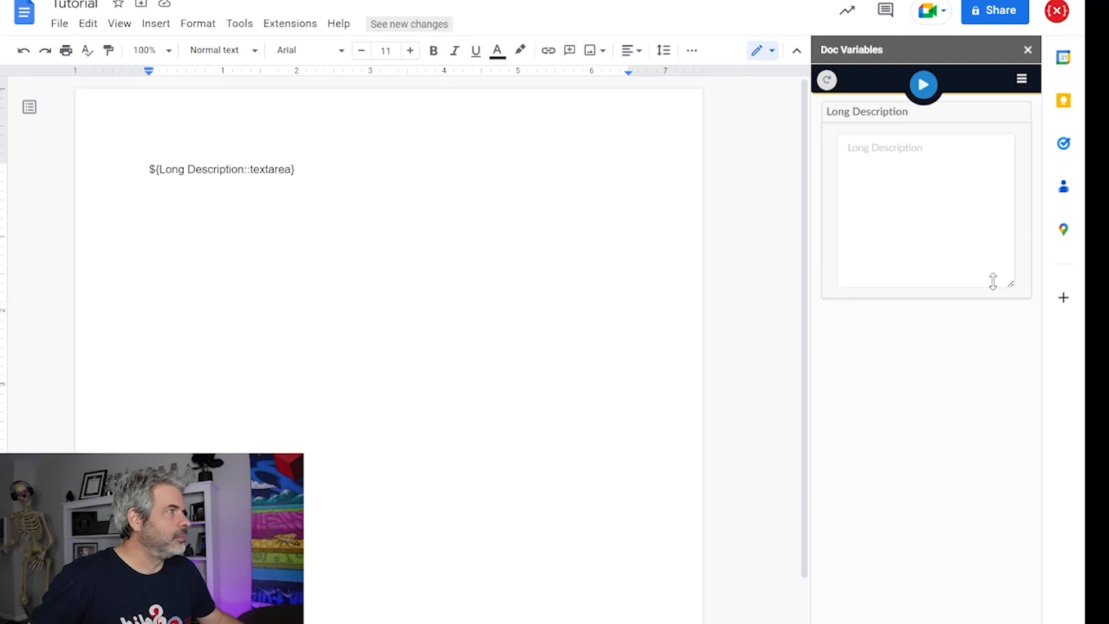
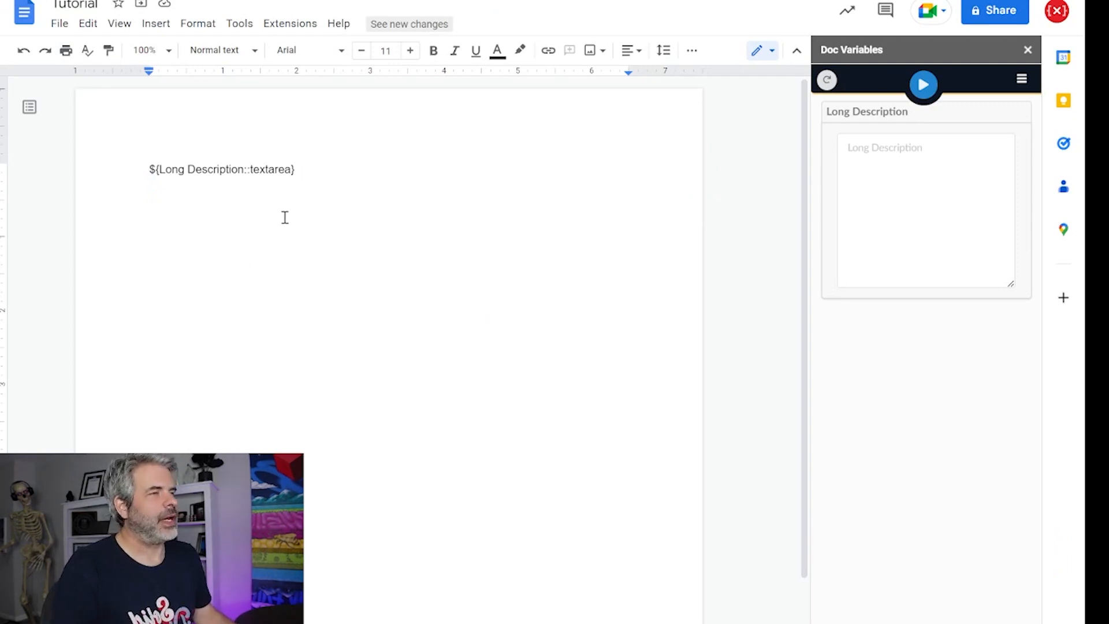
Add the placeholder ${Contract Date::date::MM/DD/YYYY} below the Long Description placeholder
type("${")
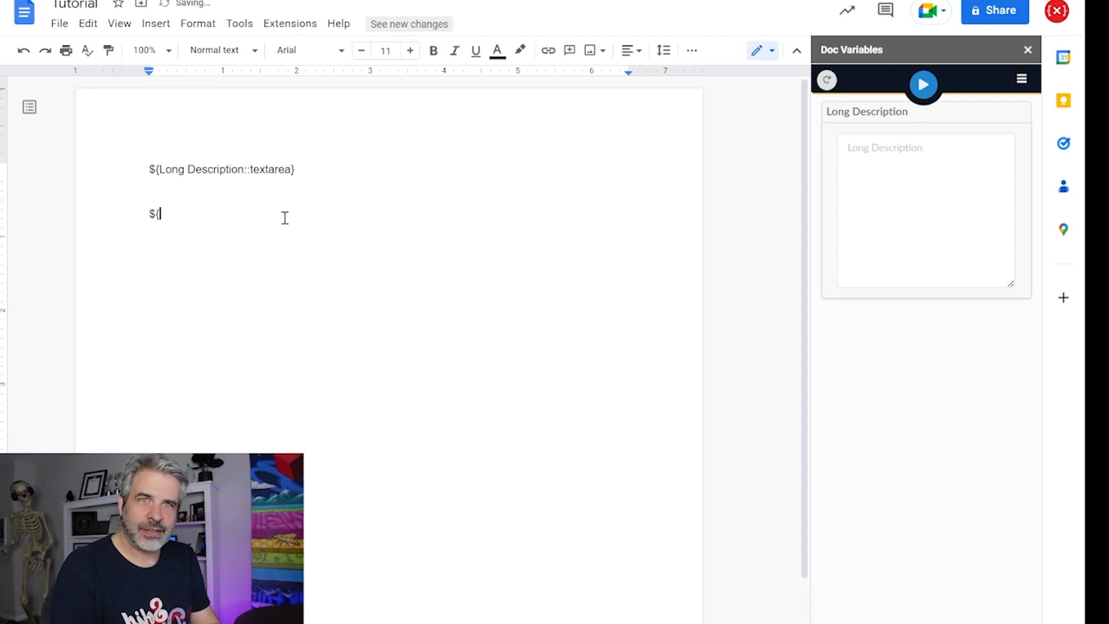
type("Contract Date::date::")
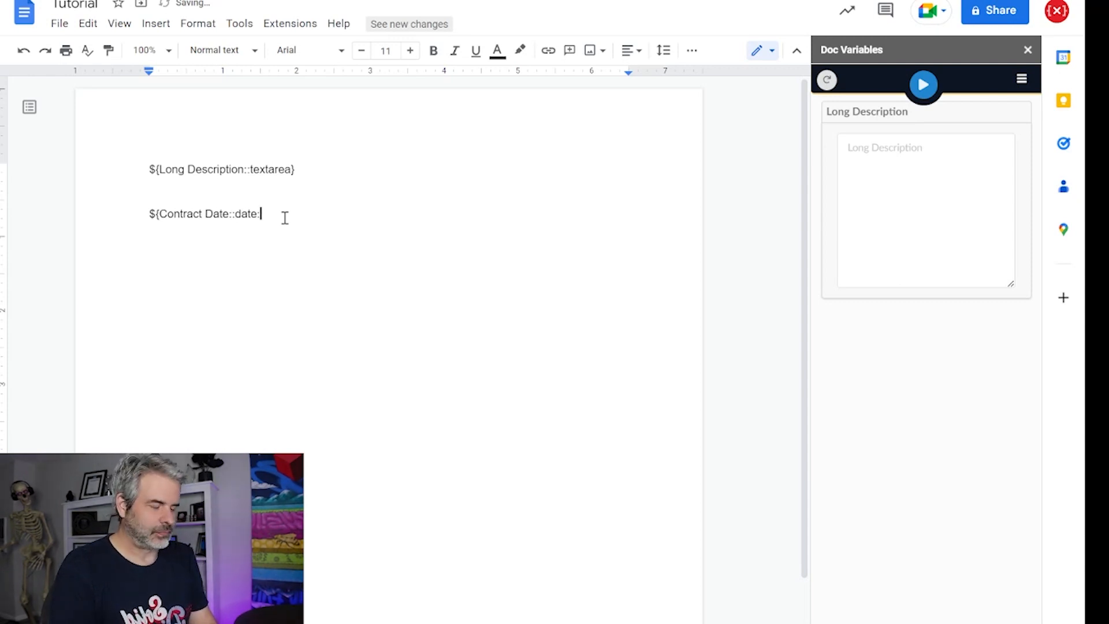
type("MM/DD/YYYY}")
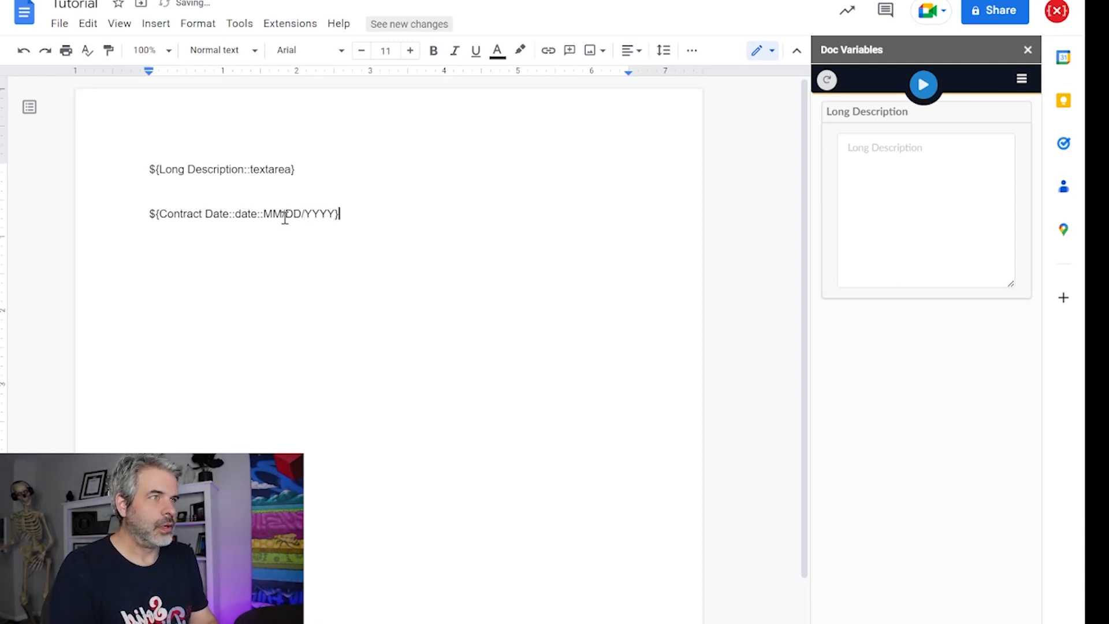
Add the placeholder ${Select One::options::Doc,Variables,Add,On} below the Contract Date placeholder
key("Return")
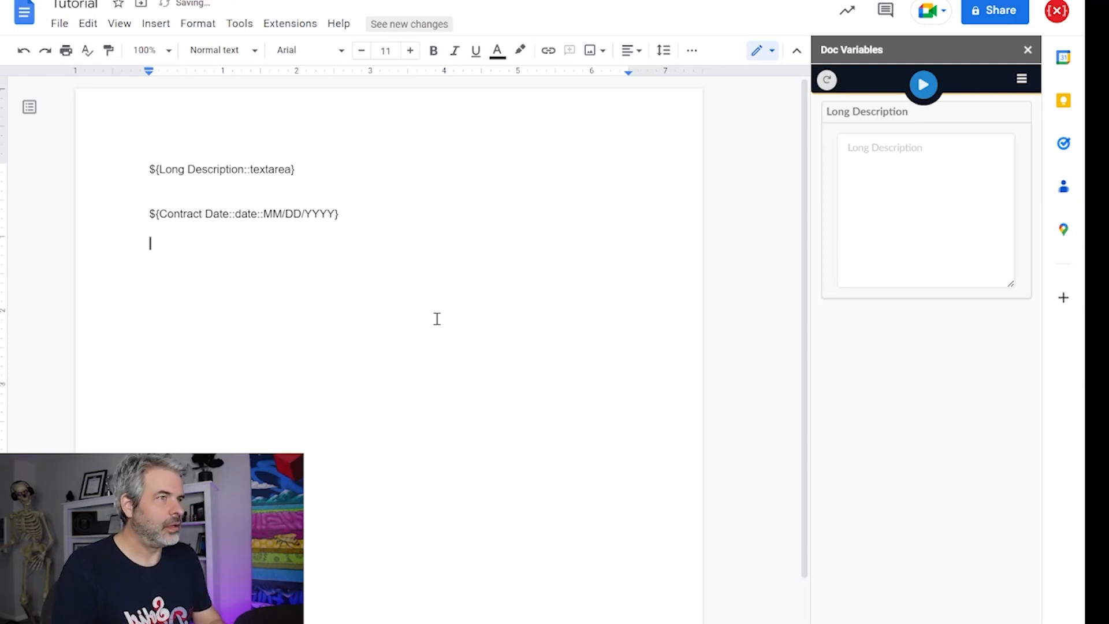
type("${")
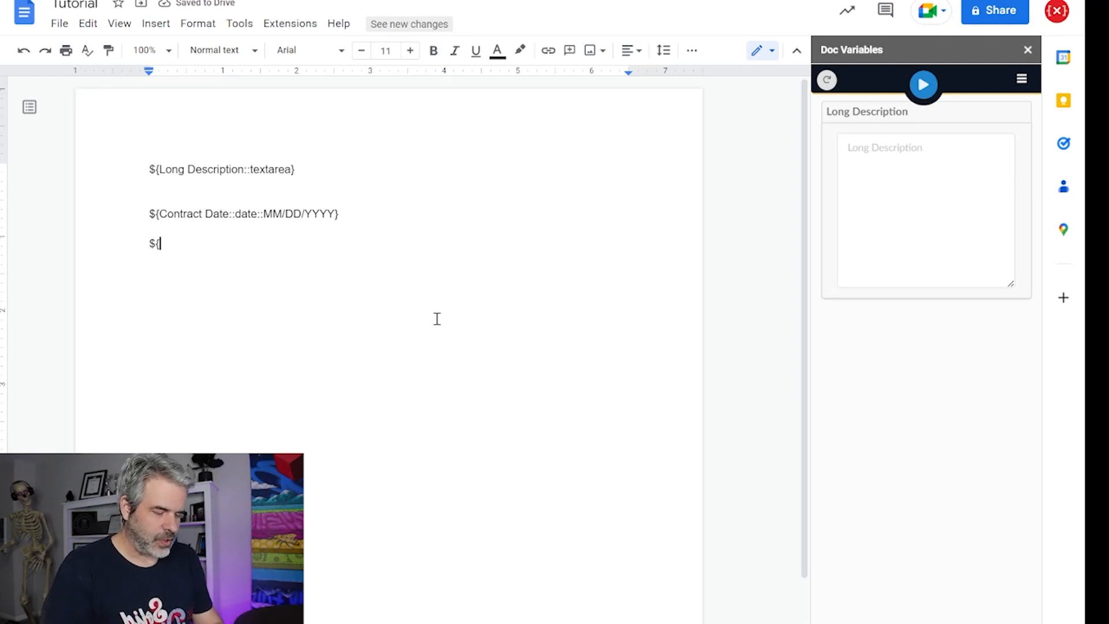
type("Select")
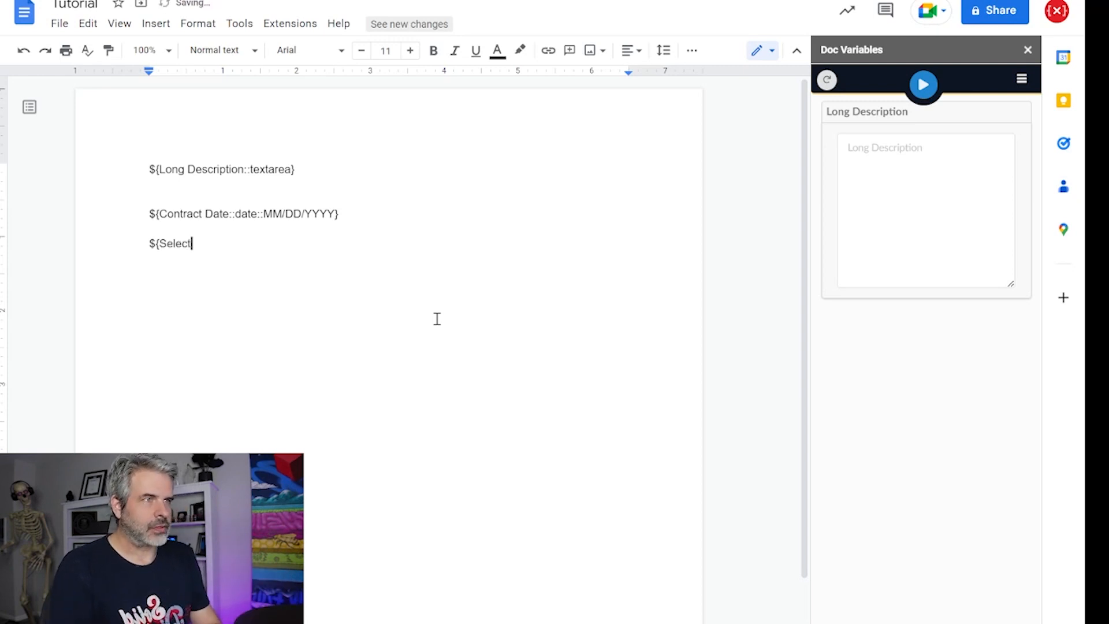
type(" One::options::")
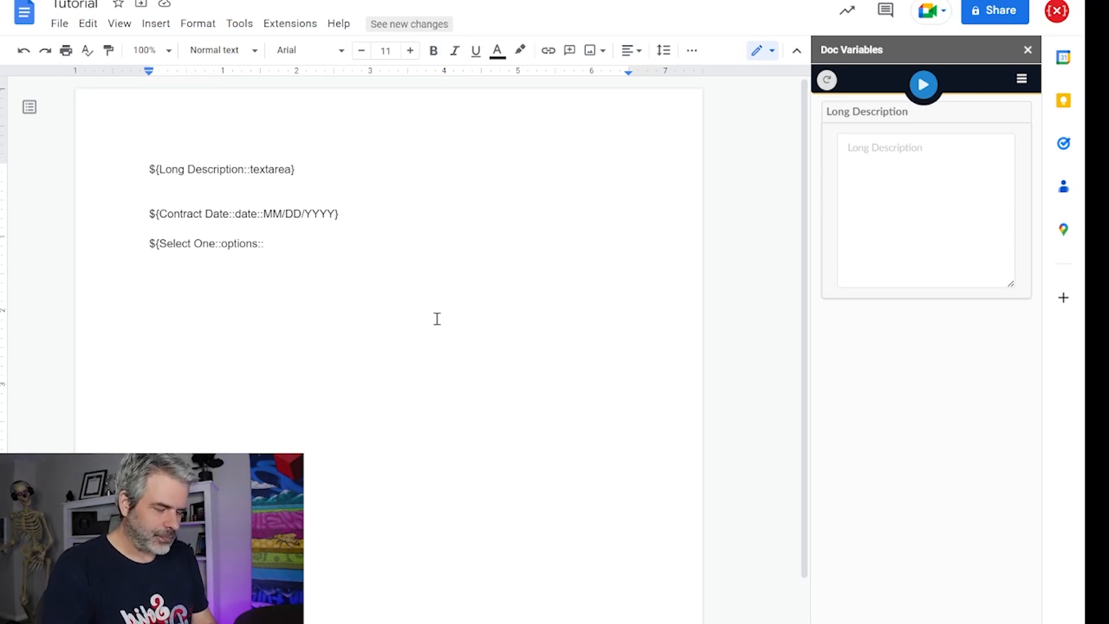
type("Doc")
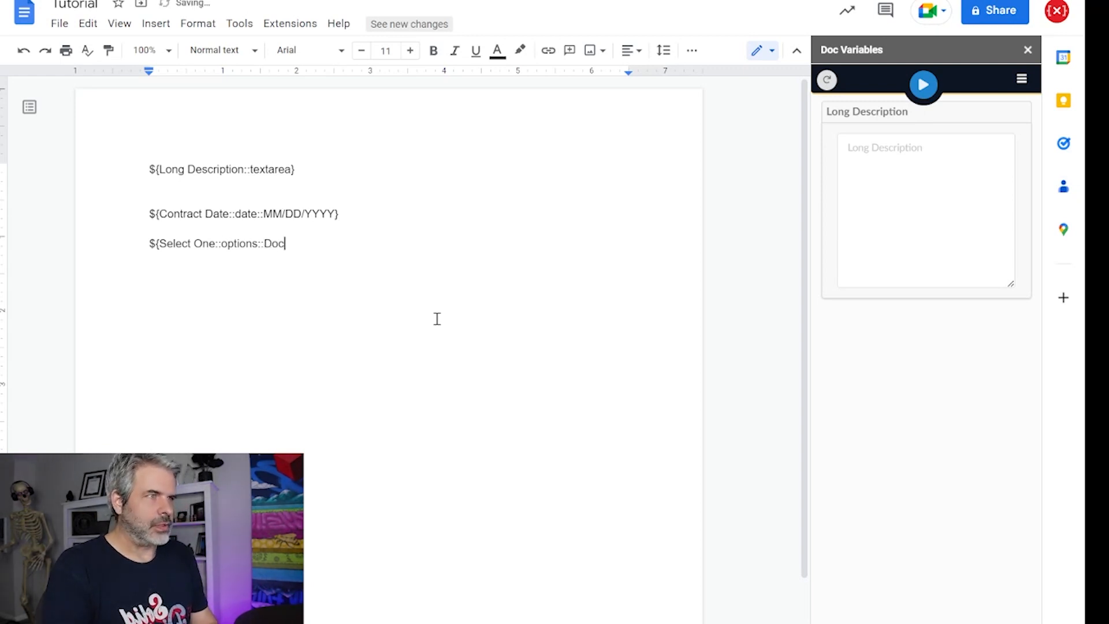
type(",Variables,A")
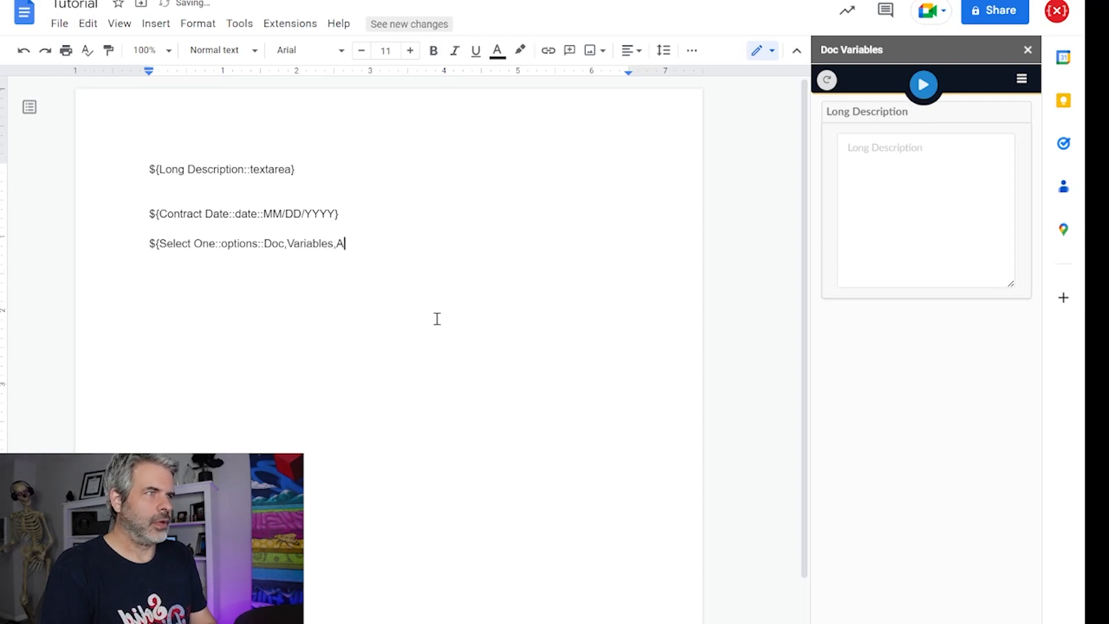
type("dd,On}")
Refresh the Doc Variables form, set Contract Date to 03/15/2023 and choose Variables for Select One
left_click(828, 80)
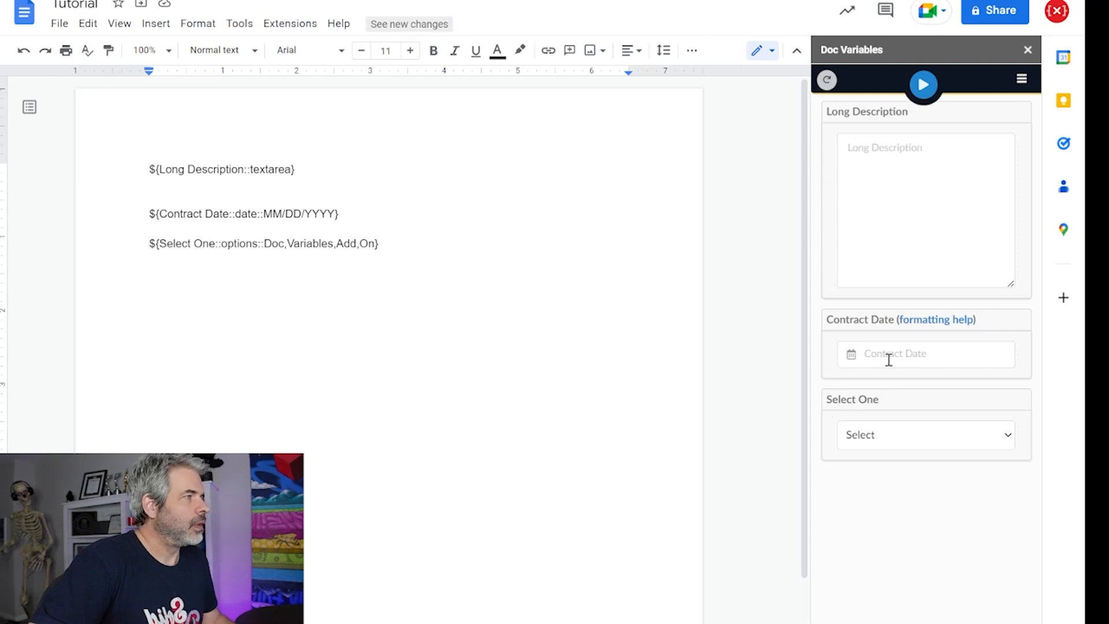
left_click(889, 359)
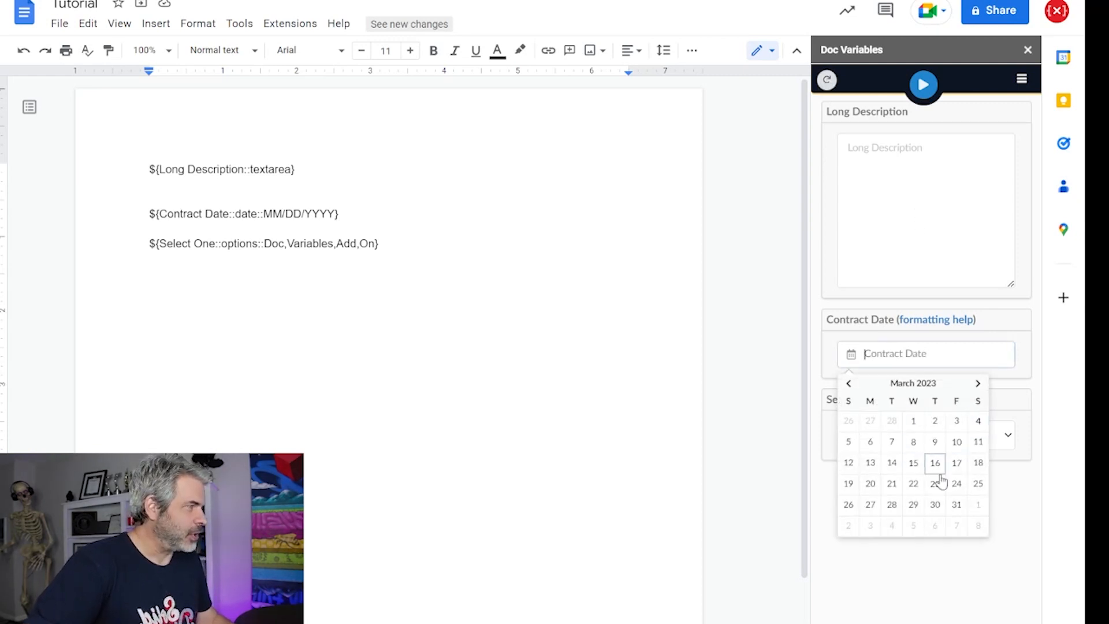
left_click(913, 463)
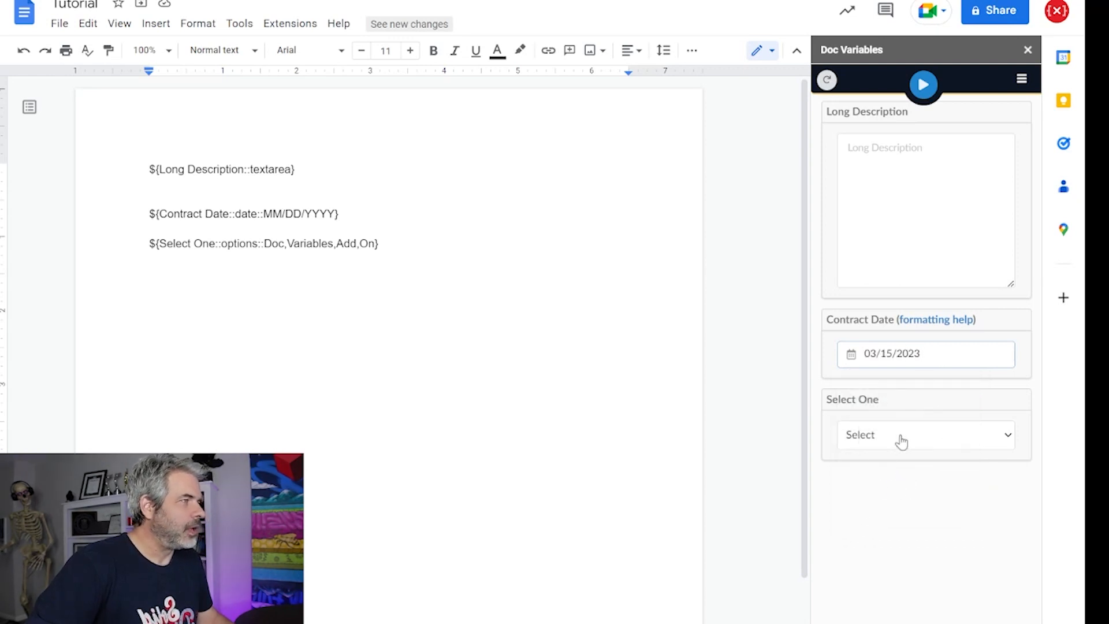
left_click(899, 487)
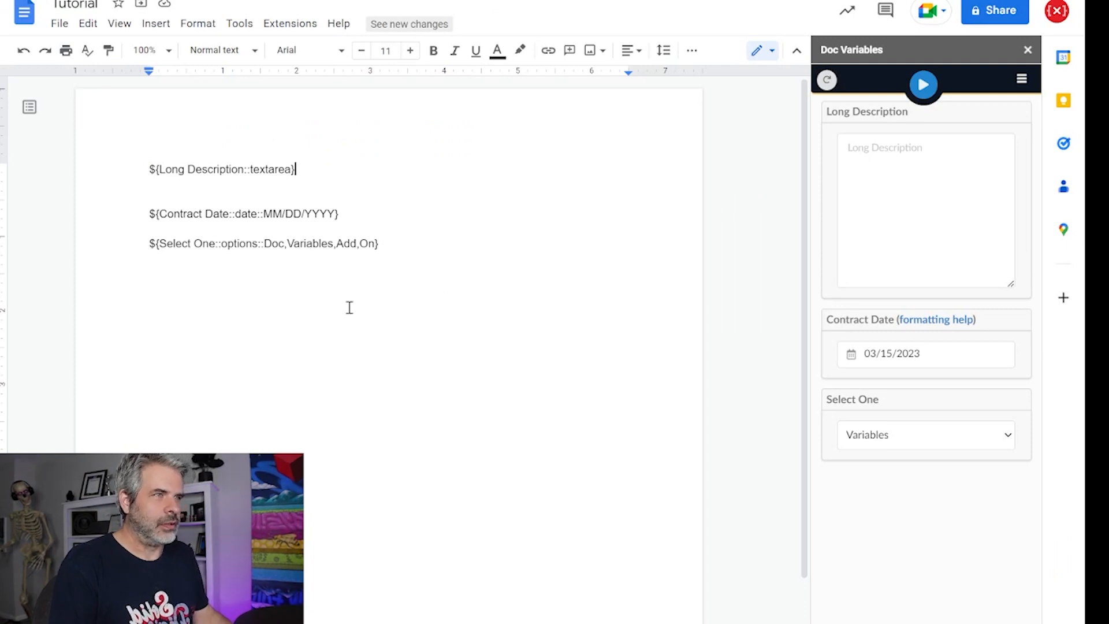
Change the Select One placeholder's type to options-values
left_click(258, 243)
type("-values")
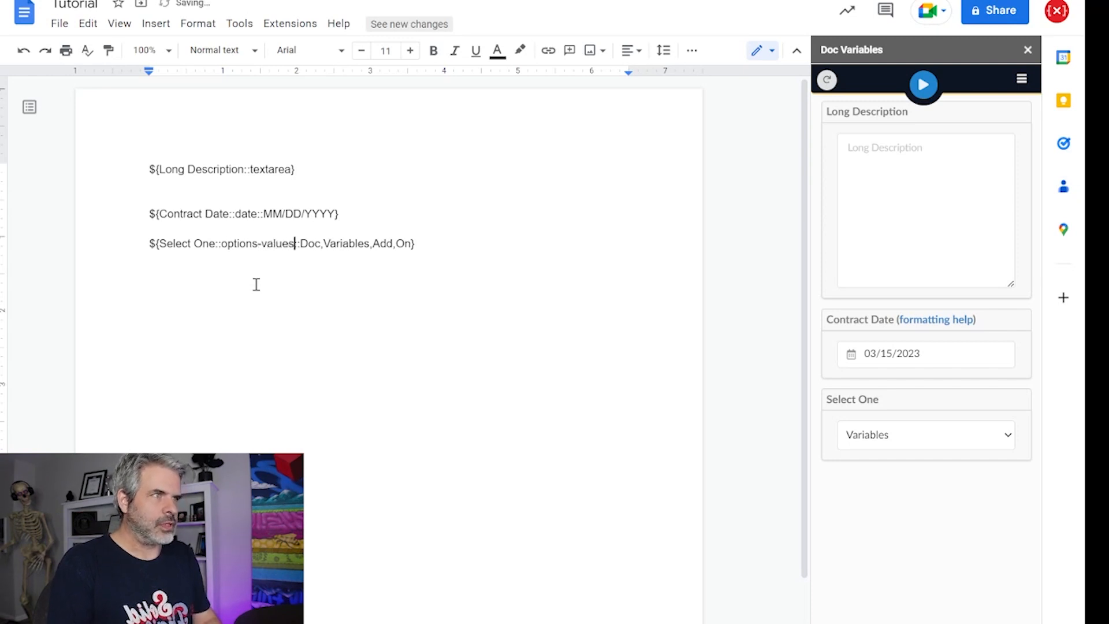
left_click_drag(258, 243, 293, 243)
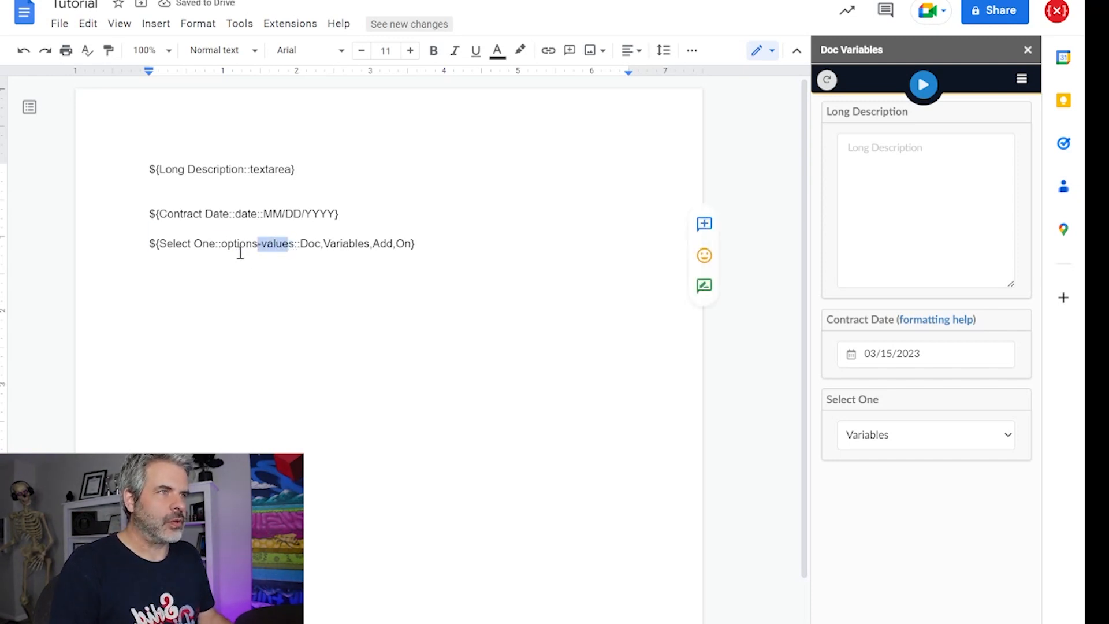
left_click(296, 245)
Rewrite the Doc option in the Select One placeholder as the quoted pair "Doc":"A long string of text"
left_click(301, 243)
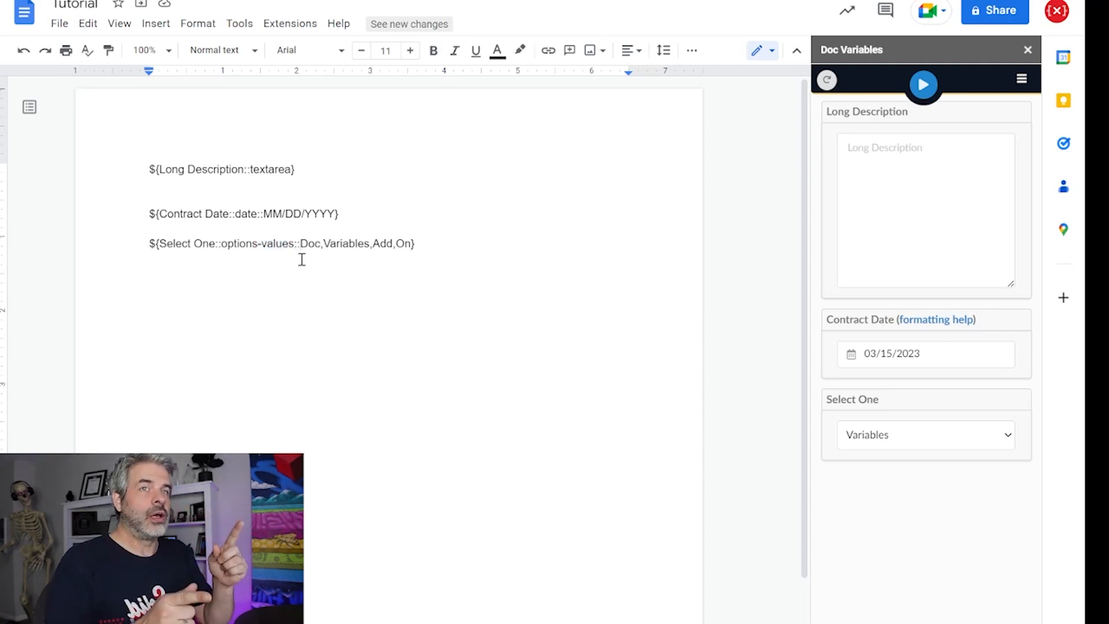
type("\"")
key("Right")
key("Right")
key("Right")
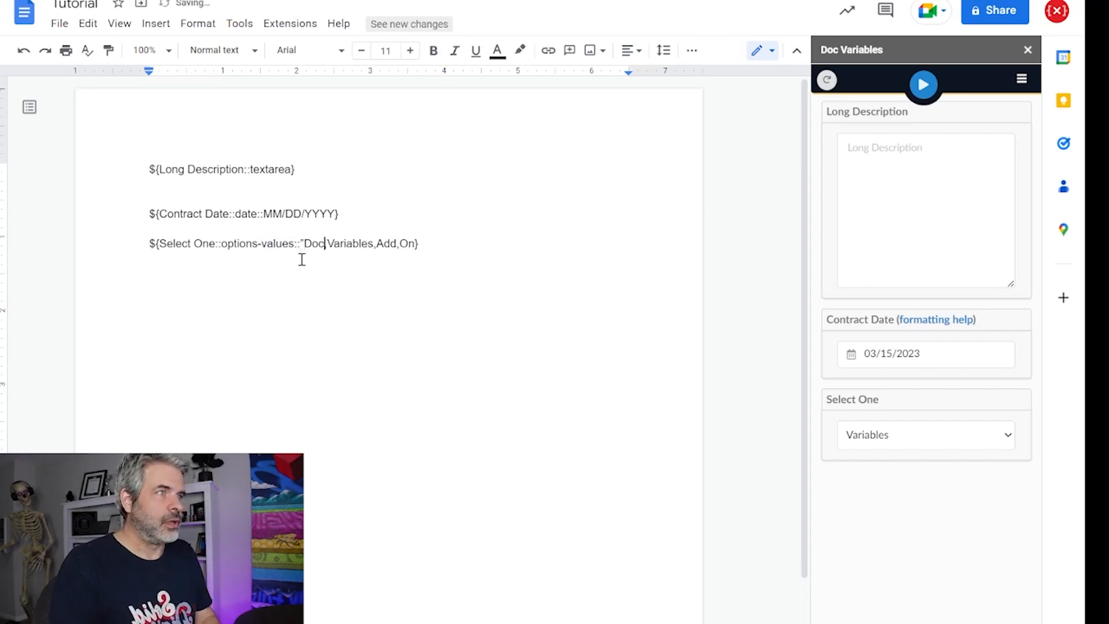
type("\"")
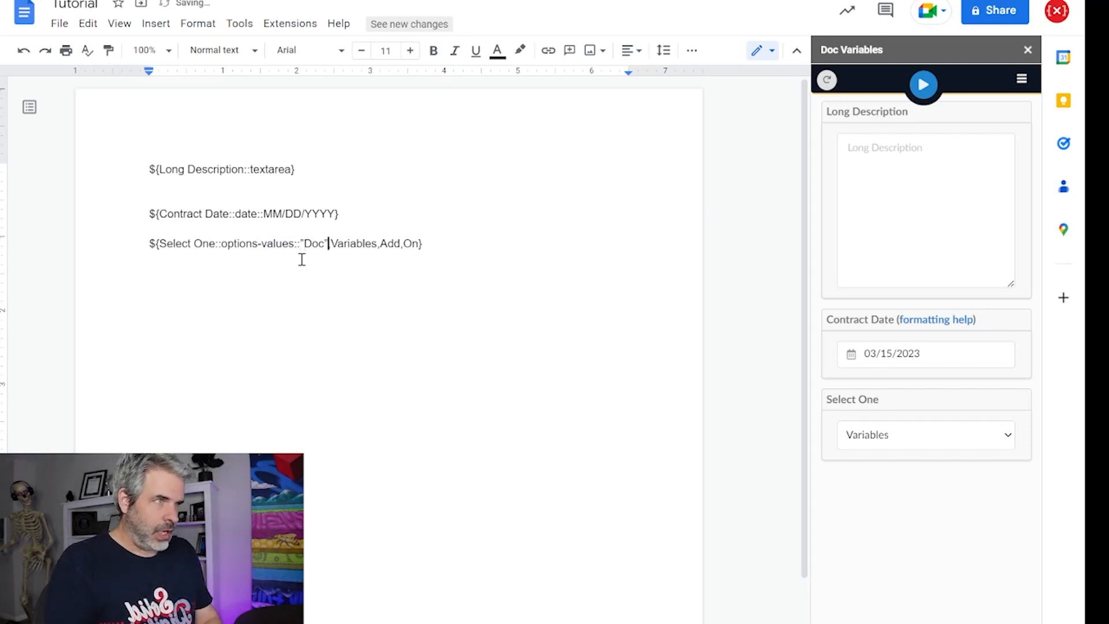
type(":")
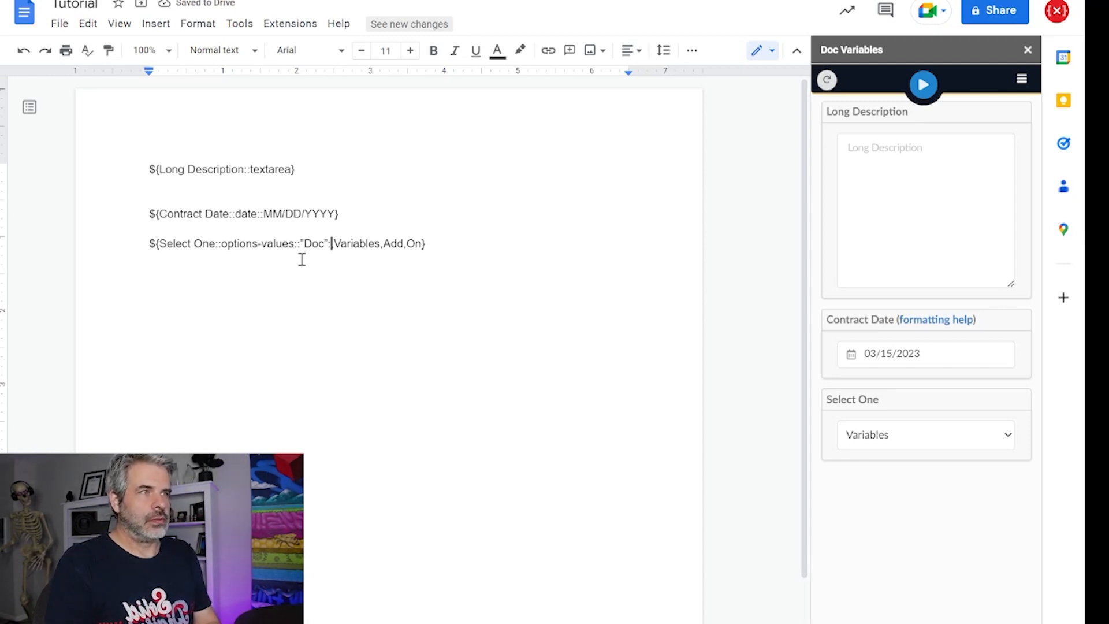
type("\"")
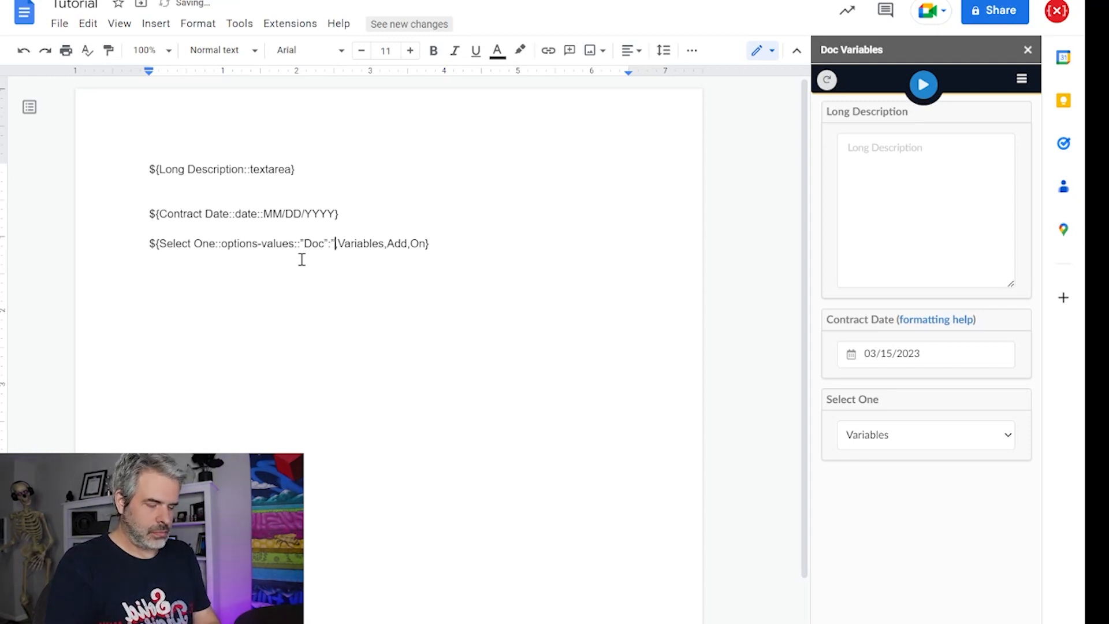
type("A long string of text\",")
Rewrite the Variables option in the Select One placeholder as the quoted pair "Variables":"Starting and Stopping"
key("Right")
key("Right")
key("Right")
key("Right")
key("Right")
key("Left")
key("Left")
key("Left")
key("Left")
key("Left")
key("Left")
key("Left")
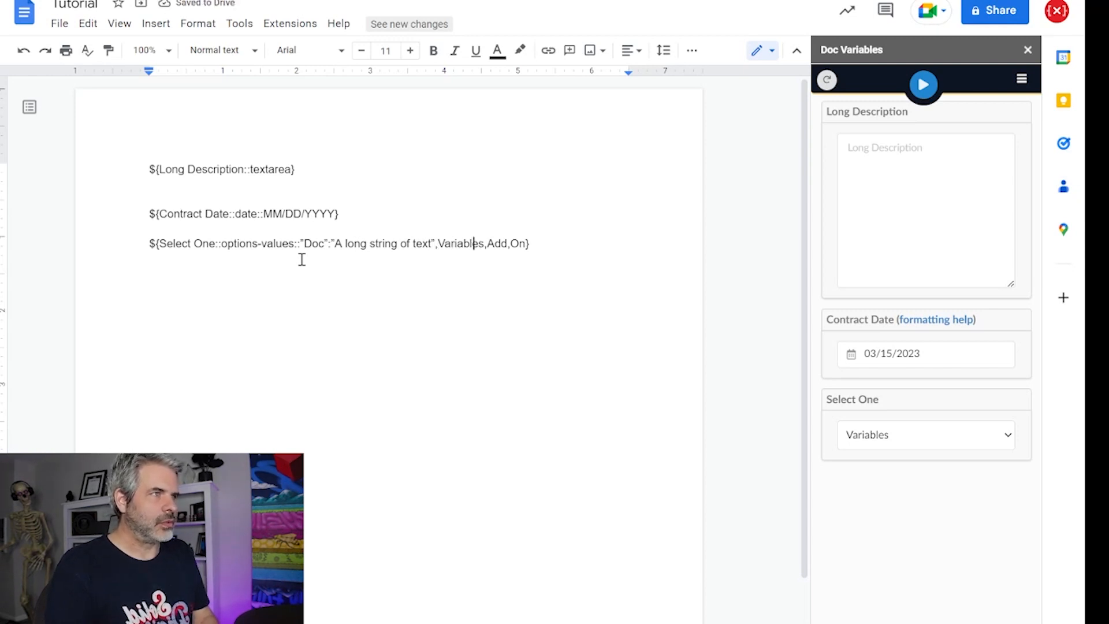
type("\"")
key("Right")
key("Right")
key("Right")
key("Right")
key("Right")
key("Right")
key("Right")
key("Right")
key("Right")
type("\":\"")
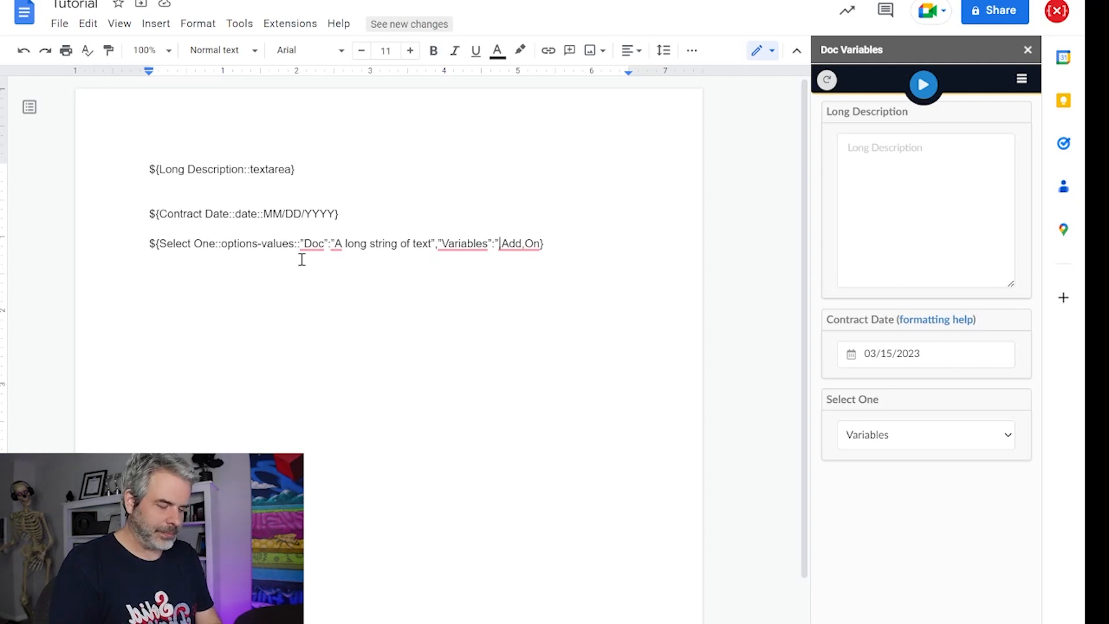
type("Starting and Stop")
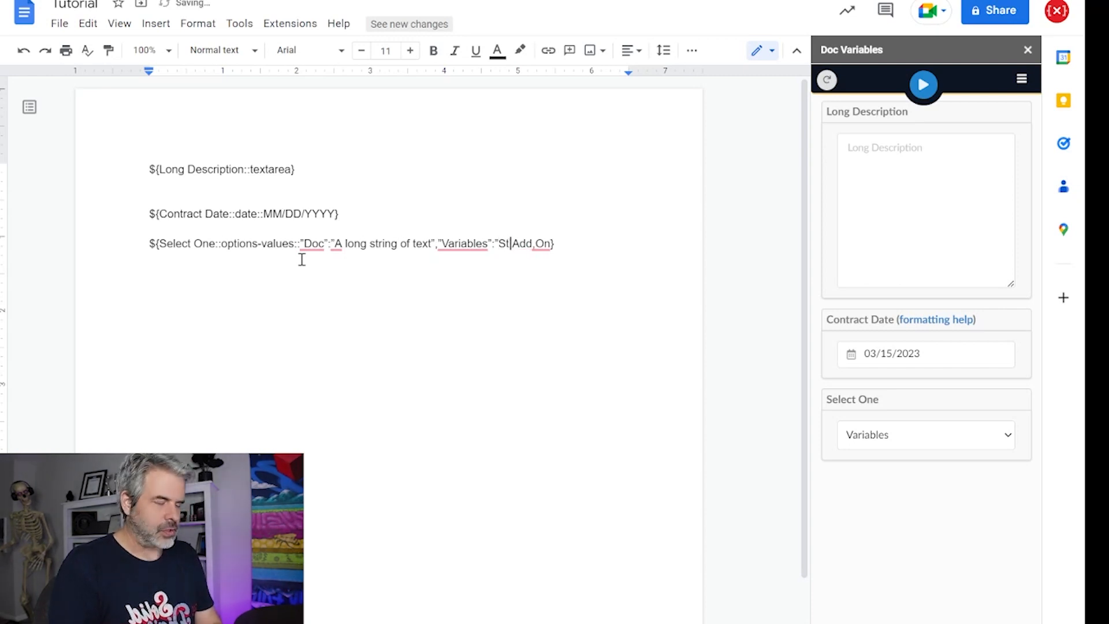
type("ping\",")
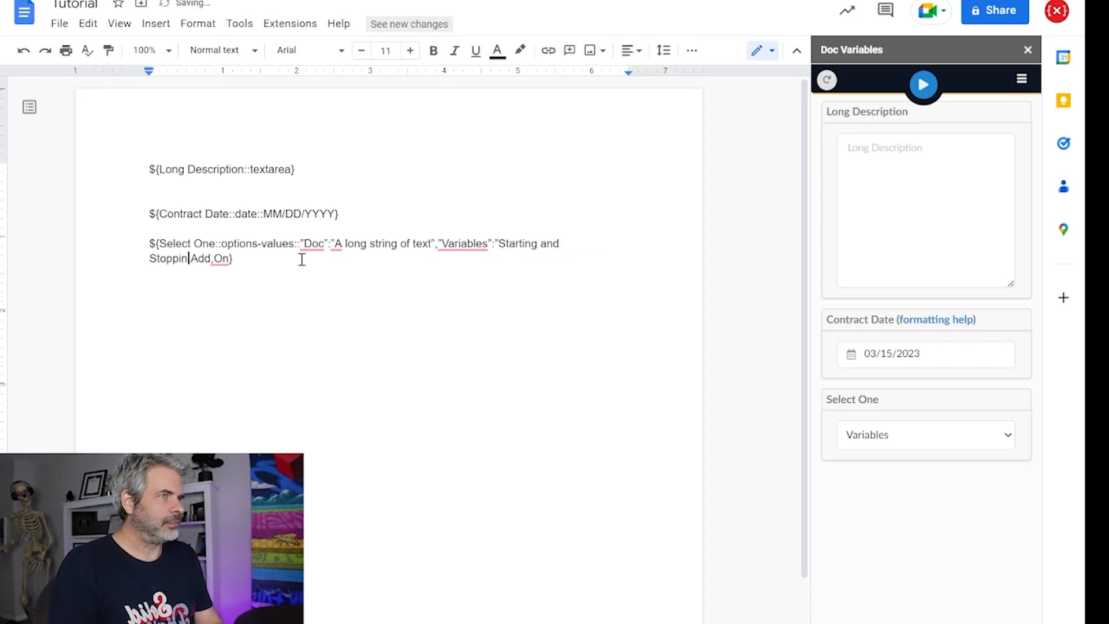
Rewrite the Add option as "Add":"Adding some more text" and remove the On option from the Select One placeholder
type("\"")
key("Right")
key("Right")
key("Right")
type("\":")
key("Delete")
type("Adding some more text\"")
key("Delete")
key("Delete")
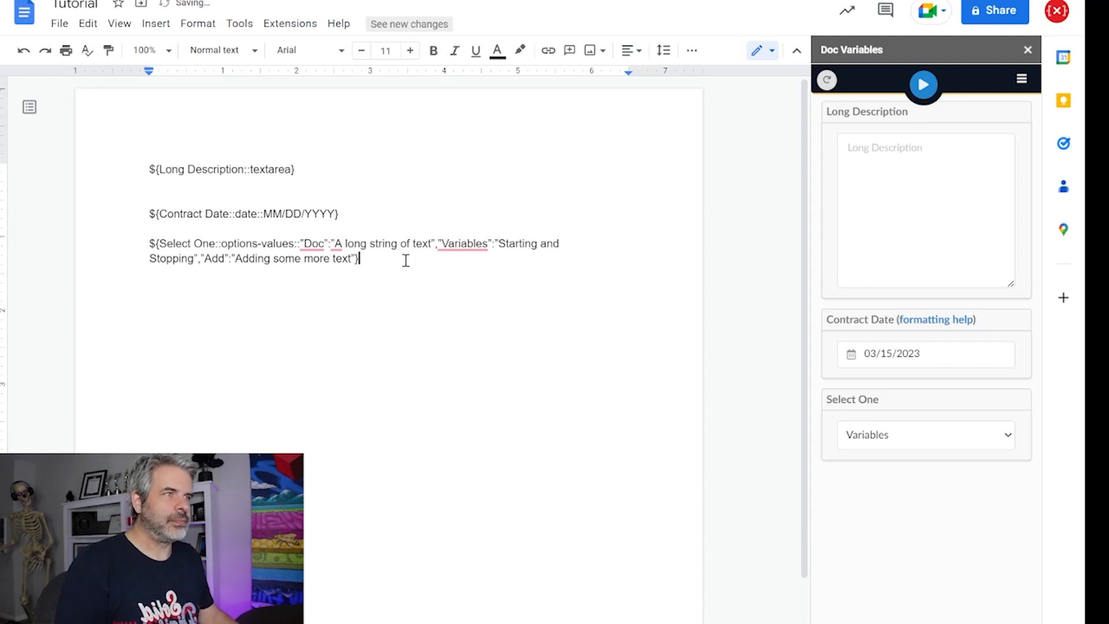
Refresh the Doc Variables form and turn off Grammarly on docs.google.com for this session
left_click(828, 80)
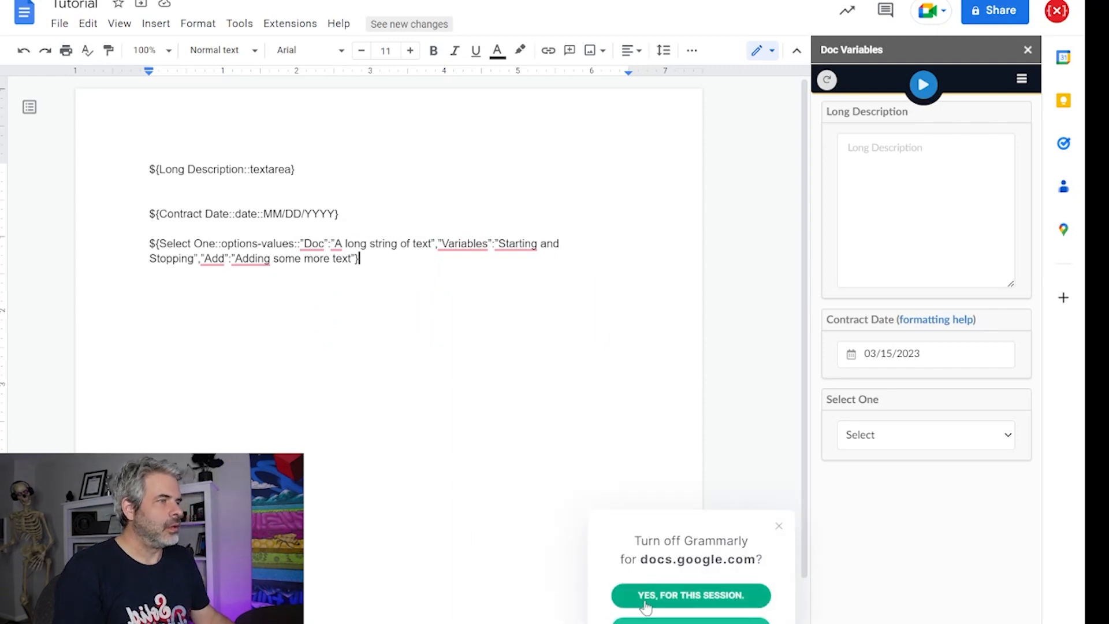
left_click(648, 598)
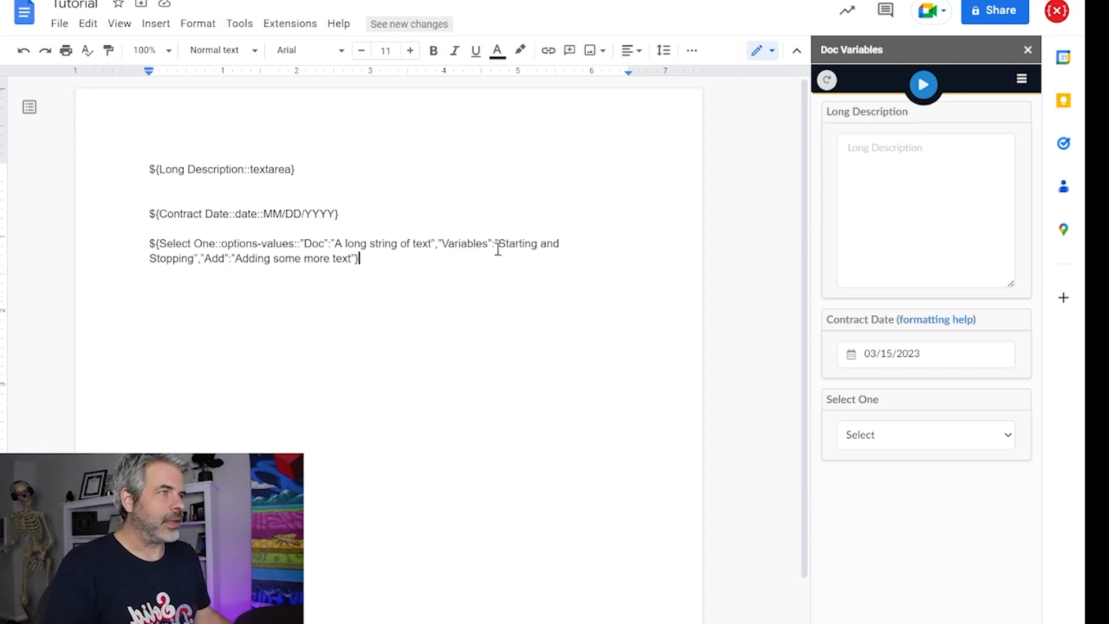
Prefix the Variables option name with ~ in the Select One placeholder and refresh the Doc Variables form
left_click(439, 243)
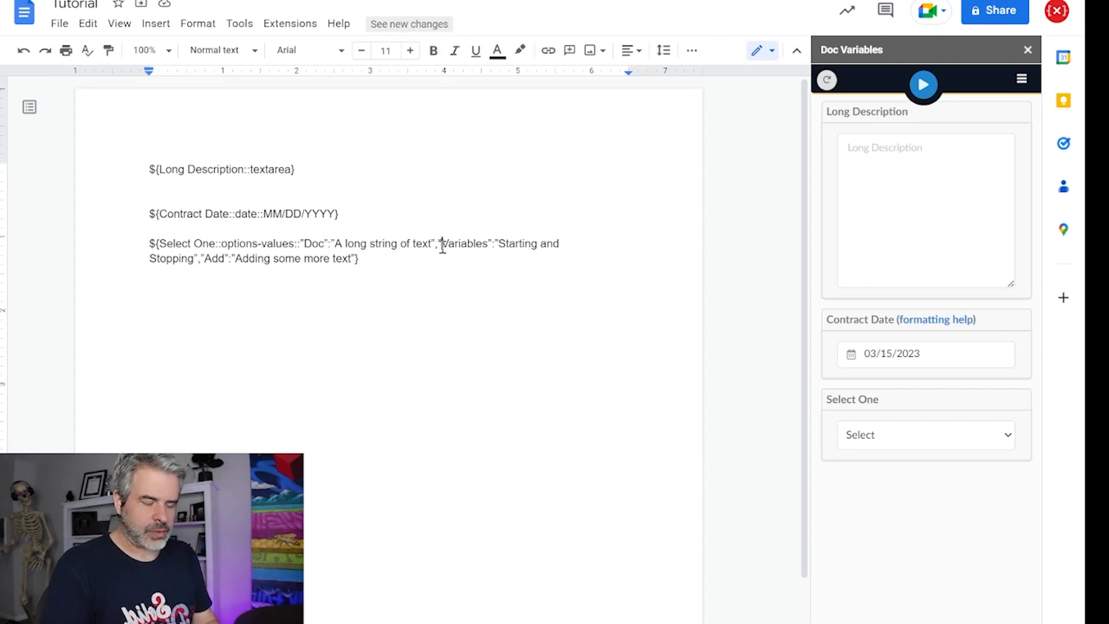
type("T")
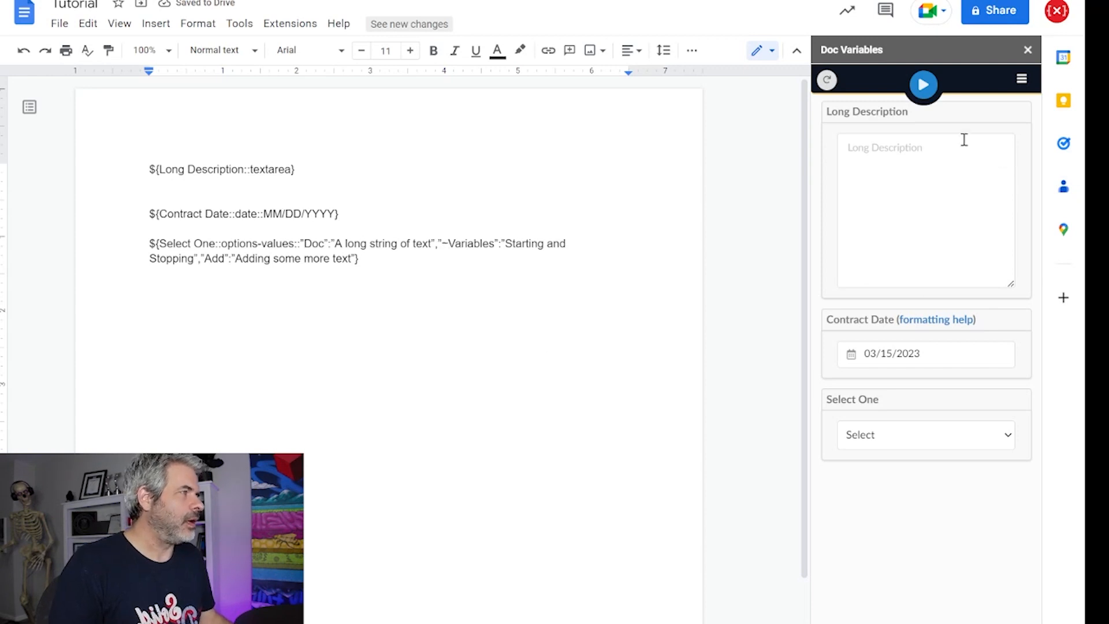
left_click(829, 81)
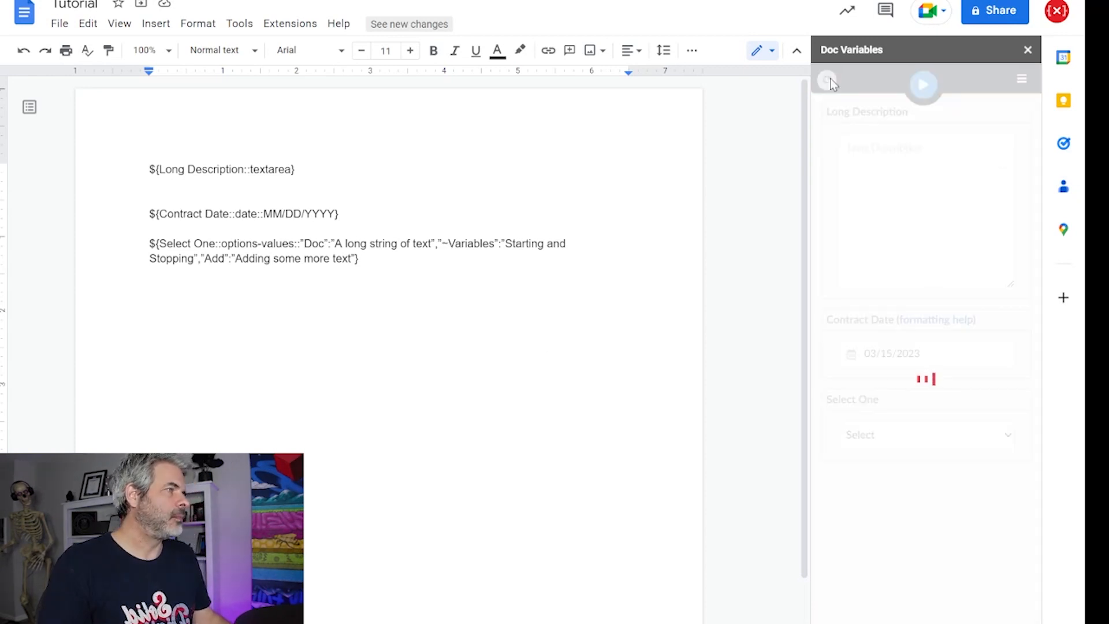